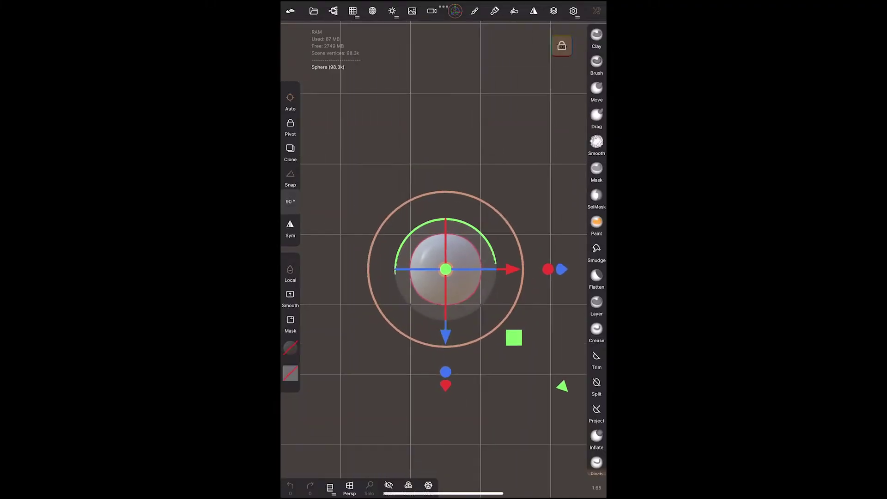
# - Delete the default sphere and add a cylinder primitive in its place
pyautogui.click(334, 11)
pyautogui.click(429, 65)
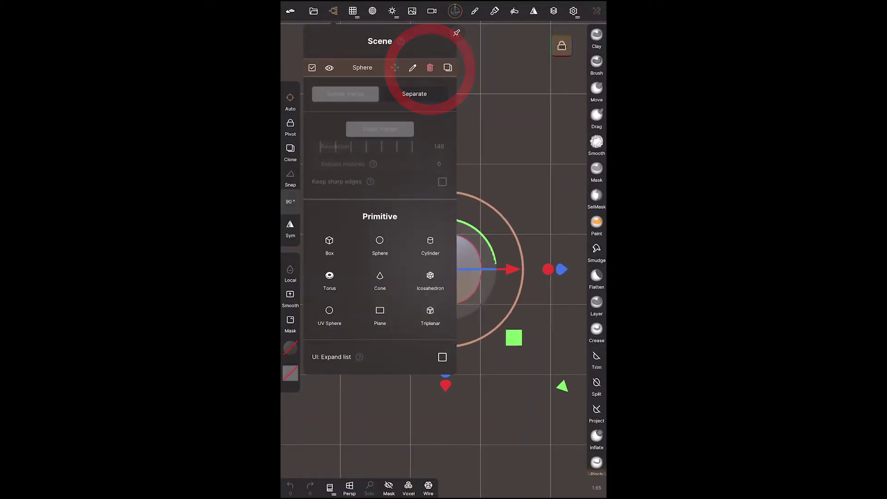
pyautogui.click(430, 217)
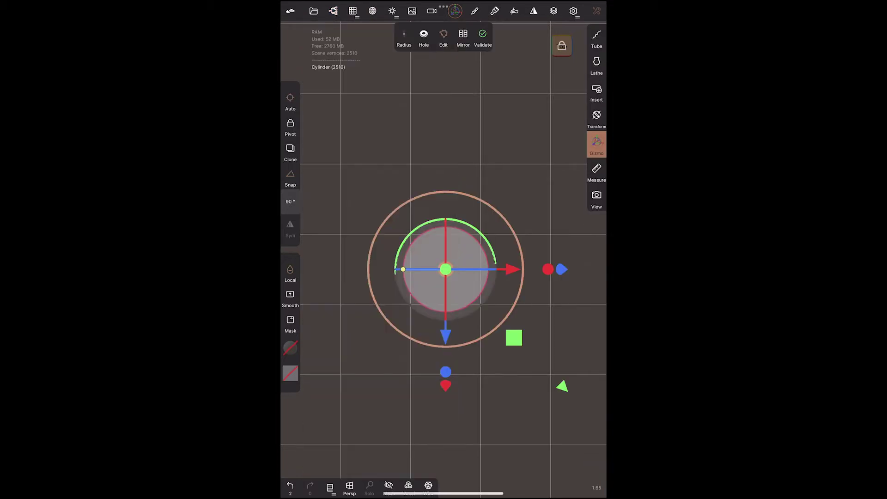
# - Set the rotation snap angle to 90° and rotate the cylinder onto its side
pyautogui.click(291, 173)
pyautogui.click(291, 202)
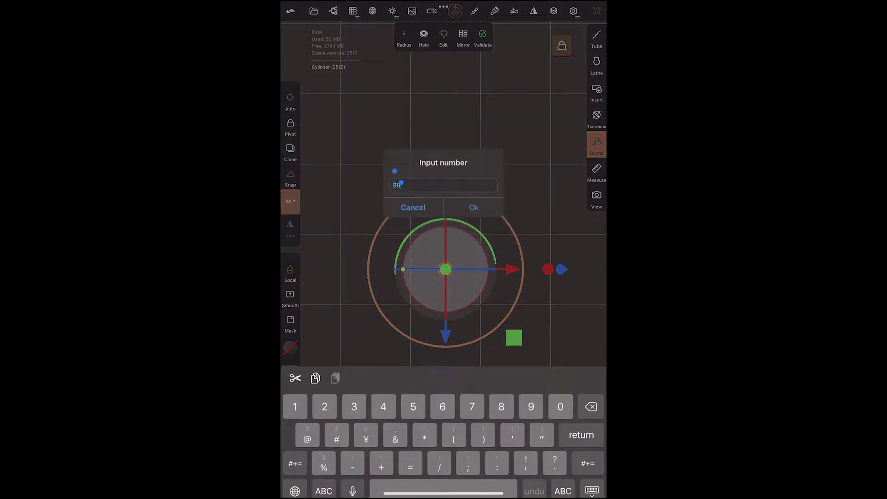
pyautogui.write('90')
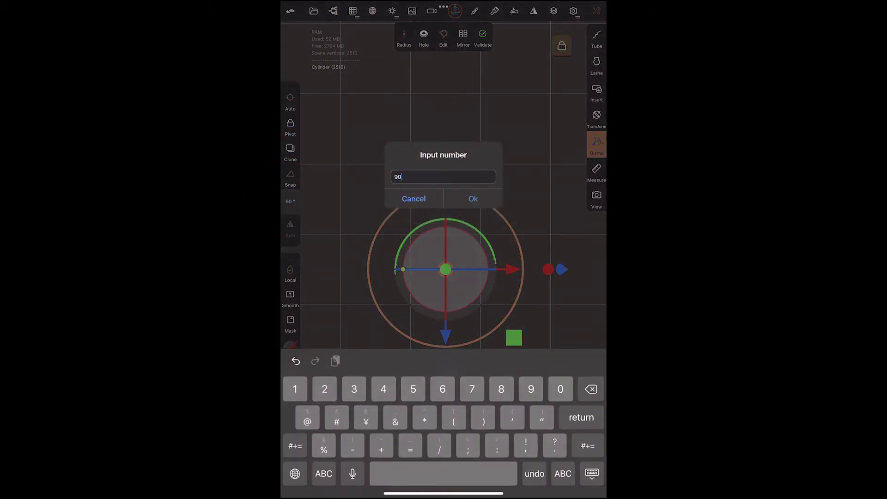
pyautogui.press('Return')
pyautogui.moveTo(427, 269); pyautogui.dragTo(481, 270)
# - Undo the unwanted transform and stretch the cylinder slightly along its length
pyautogui.moveTo(513, 230)
pyautogui.mouseDown()
pyautogui.moveTo(518, 242)
pyautogui.moveTo(509, 246)
pyautogui.mouseUp()
pyautogui.hotkey('ctrl', 'z')
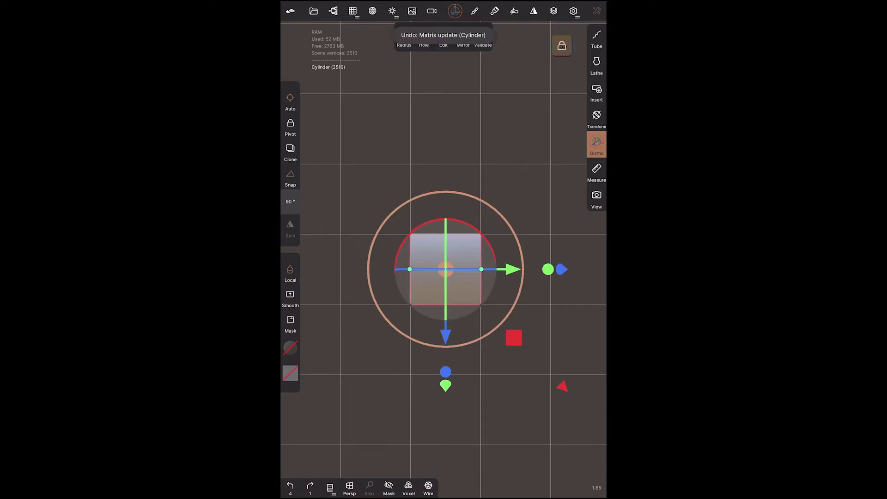
pyautogui.moveTo(548, 269); pyautogui.dragTo(548, 269)
# - Duplicate the cylinder and rename the two copies Meat and Bone
pyautogui.click(333, 11)
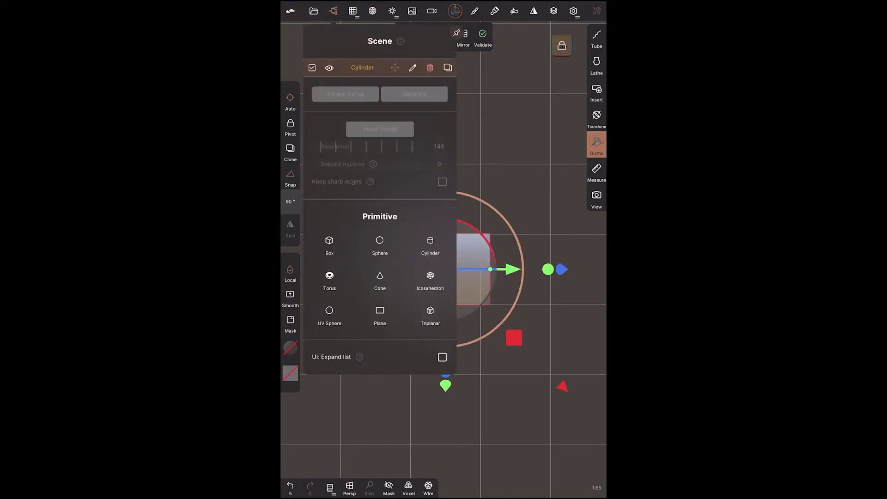
pyautogui.click(447, 67)
pyautogui.click(362, 68)
pyautogui.write('Meat')
pyautogui.press('Return')
pyautogui.click(362, 85)
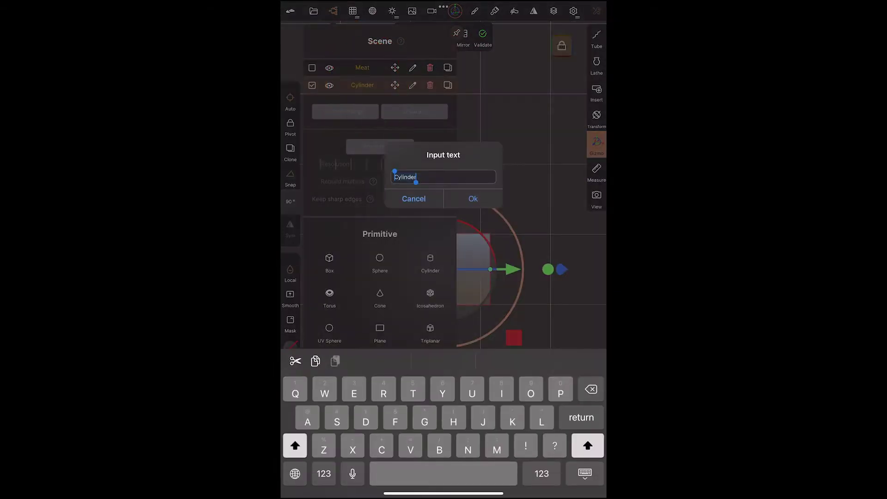
pyautogui.write('Bone')
pyautogui.press('Return')
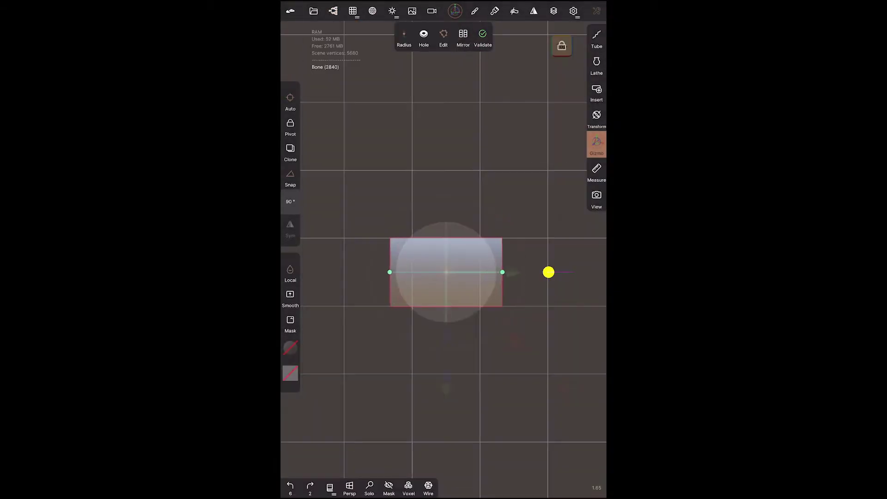
# - Lengthen the Bone cylinder beyond both ends of Meat and reduce its radius to a thin shaft
pyautogui.moveTo(361, 397); pyautogui.dragTo(402, 349)
pyautogui.moveTo(439, 252); pyautogui.dragTo(447, 264)
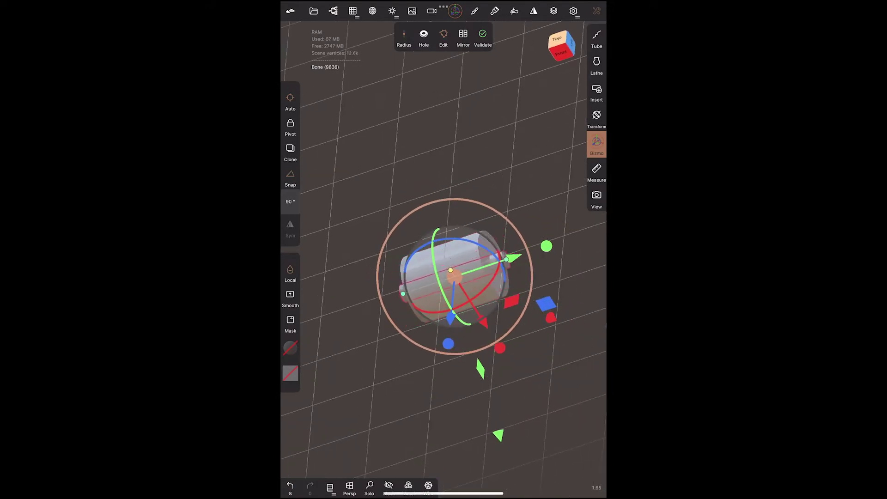
# - Add a small sphere primitive and place it at one end of the bone shaft, offset from the centreline
pyautogui.click(557, 38)
pyautogui.click(334, 11)
pyautogui.click(379, 259)
pyautogui.moveTo(513, 272); pyautogui.dragTo(576, 272)
pyautogui.moveTo(562, 217); pyautogui.dragTo(528, 251)
pyautogui.moveTo(507, 340); pyautogui.dragTo(507, 331)
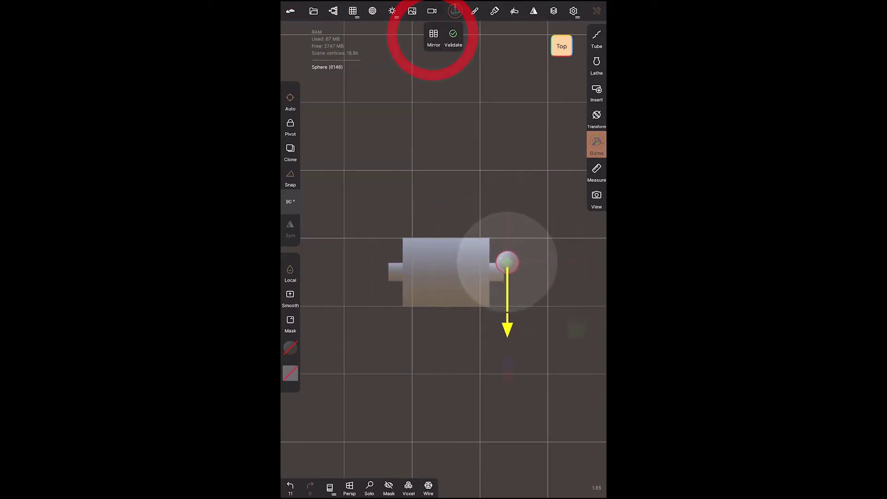
# - Mirror the sphere across the X and Z planes so both bone ends get a pair of knobs
pyautogui.click(434, 34)
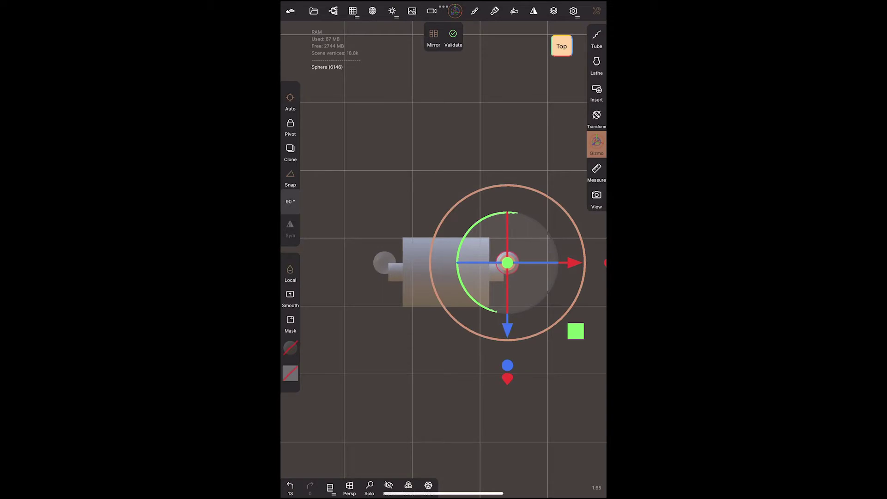
pyautogui.click(534, 10)
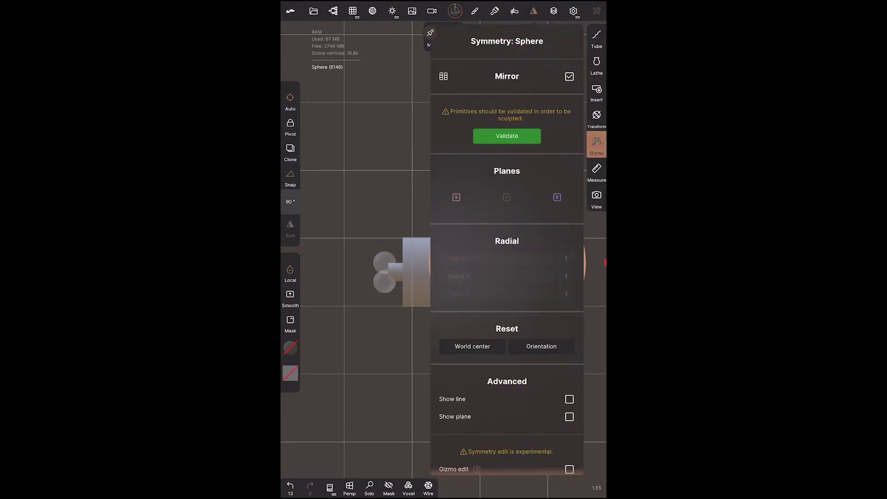
pyautogui.click(557, 197)
pyautogui.scroll(3, 395, 263)
pyautogui.click(561, 46)
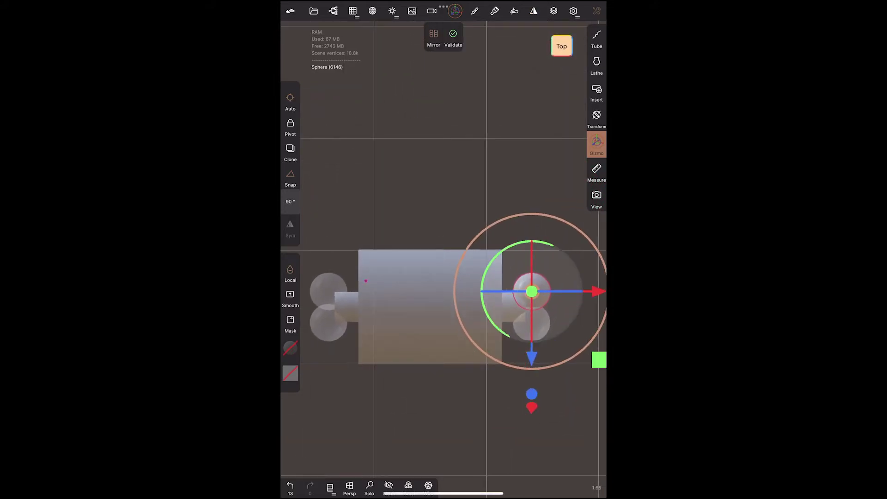
# - Fine-tune the sphere's position so each mirrored pair overlaps more closely at the bone ends
pyautogui.scroll(3, 435, 303)
pyautogui.moveTo(435, 303); pyautogui.dragTo(336, 286, button='middle')
pyautogui.moveTo(476, 338); pyautogui.dragTo(475, 348)
pyautogui.moveTo(530, 227); pyautogui.dragTo(529, 229)
pyautogui.moveTo(530, 227); pyautogui.dragTo(529, 229)
pyautogui.moveTo(475, 348); pyautogui.dragTo(476, 349)
pyautogui.scroll(-3, 443, 278)
pyautogui.moveTo(415, 287); pyautogui.dragTo(505, 246, button='middle')
pyautogui.moveTo(558, 305); pyautogui.dragTo(558, 306)
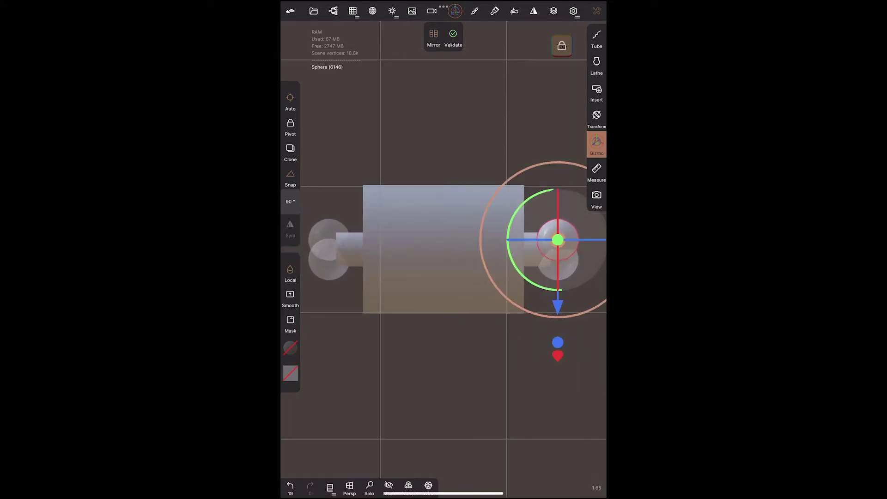
pyautogui.scroll(5, 324, 238)
pyautogui.scroll(-7, 333, 286)
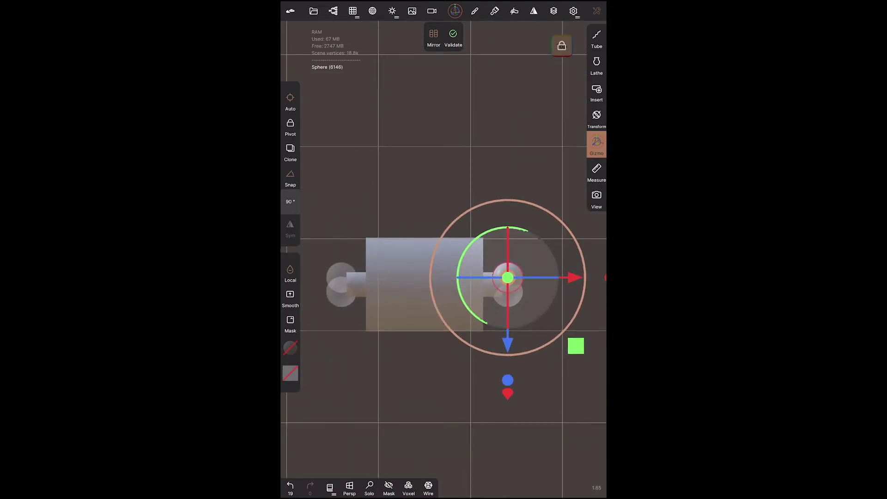
# - Validate the mirrored spheres and the Bone cylinder and voxel merge them into one mesh at resolution 149
pyautogui.click(453, 37)
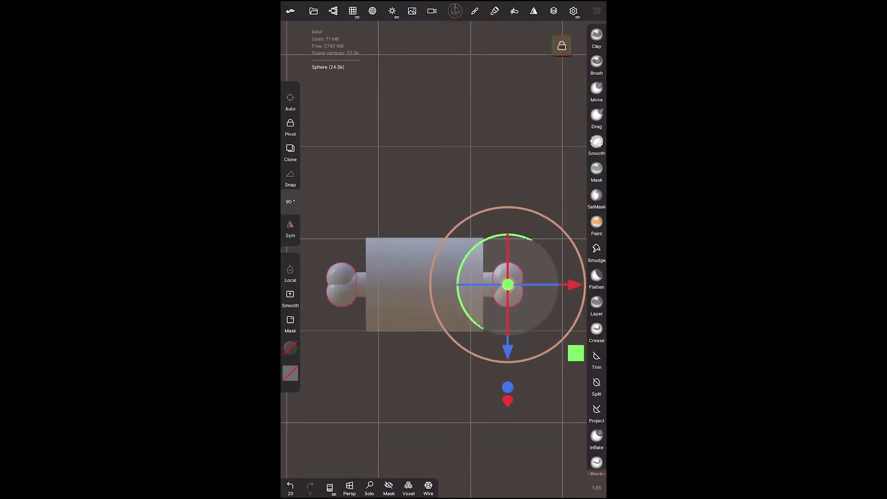
pyautogui.click(361, 285)
pyautogui.click(485, 34)
pyautogui.click(335, 11)
pyautogui.click(312, 103)
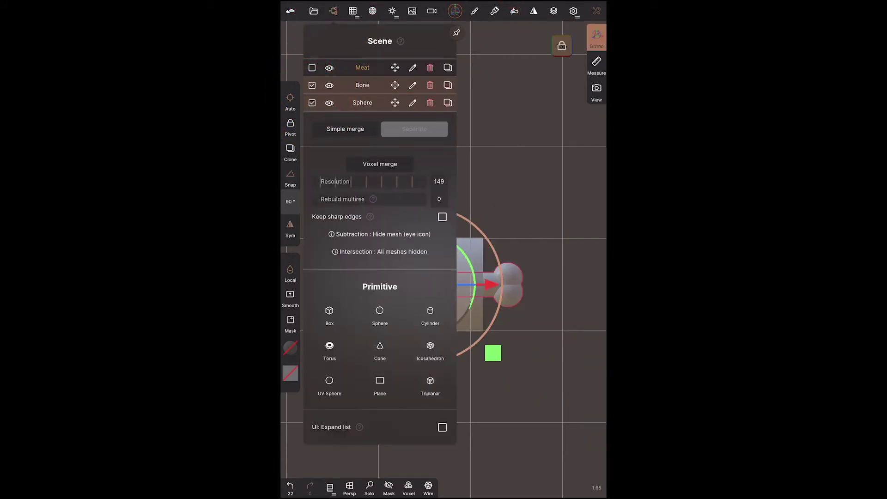
pyautogui.click(379, 164)
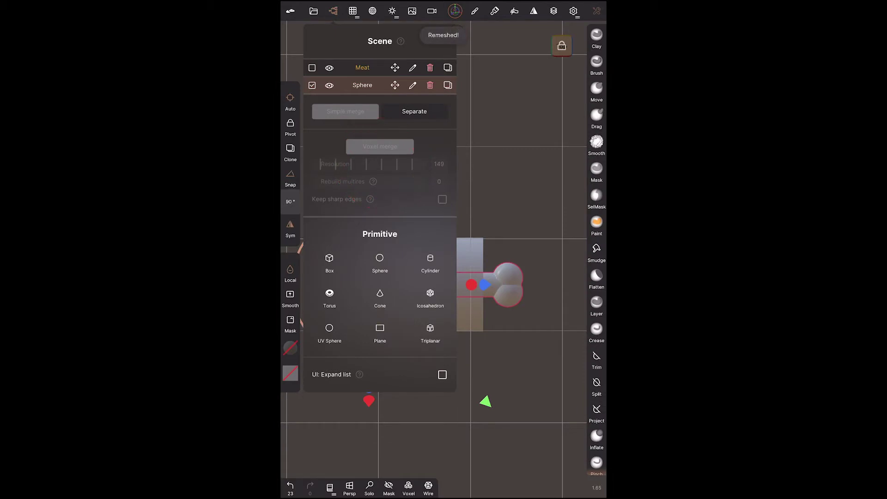
# - Rename the merged bone mesh as Bone
pyautogui.click(365, 84)
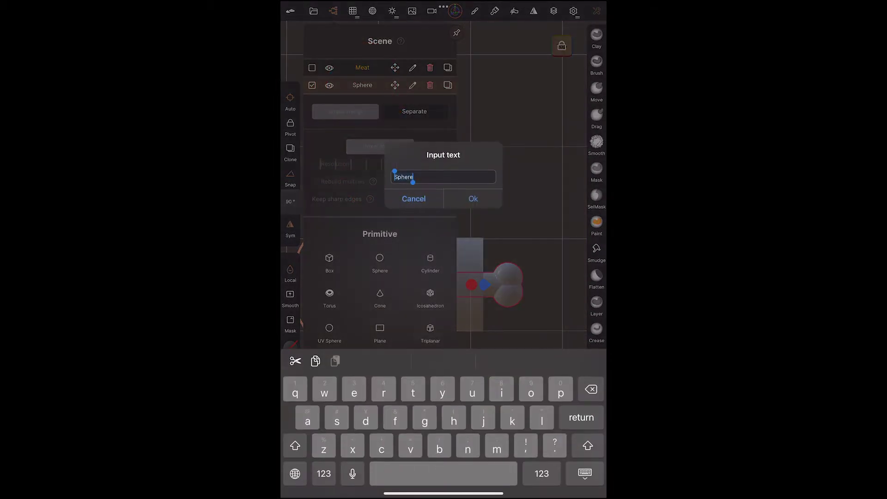
pyautogui.write('b')
pyautogui.press('BackSpace')
pyautogui.write('Bone')
pyautogui.press('Return')
# - Select the Meat cylinder and validate it for sculpting
pyautogui.click(471, 260)
pyautogui.click(483, 37)
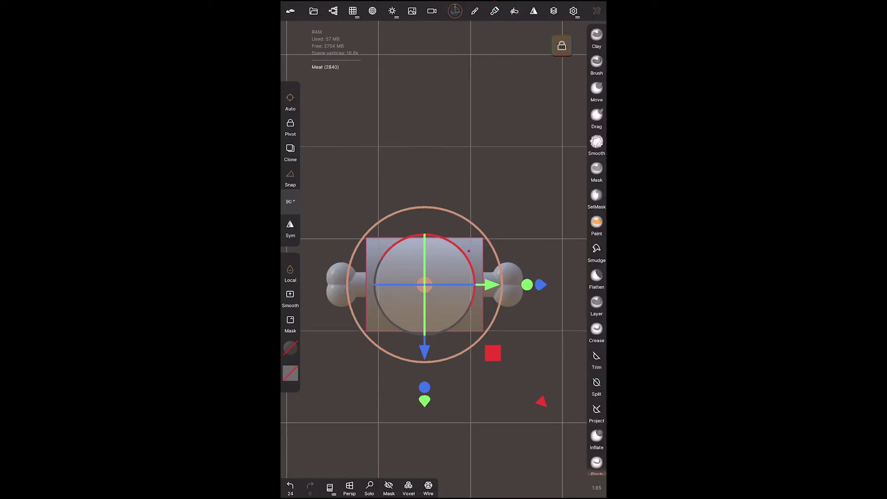
pyautogui.moveTo(398, 430); pyautogui.dragTo(444, 383)
pyautogui.scroll(5, 432, 296)
pyautogui.scroll(-3, 432, 296)
pyautogui.scroll(1, 432, 295)
pyautogui.moveTo(467, 245); pyautogui.dragTo(462, 231)
# - Activate the Clay brush and enable symmetry on the X, Y and Z planes for Meat
pyautogui.click(597, 37)
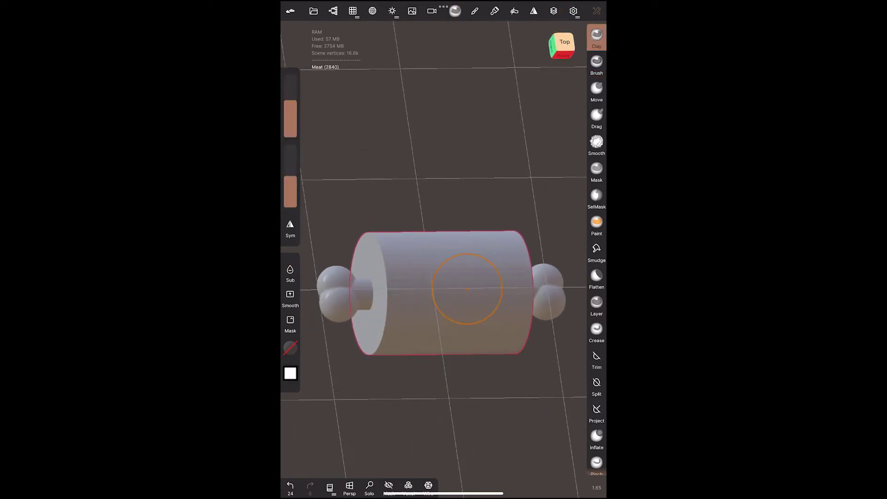
pyautogui.click(290, 226)
pyautogui.click(534, 11)
pyautogui.click(456, 137)
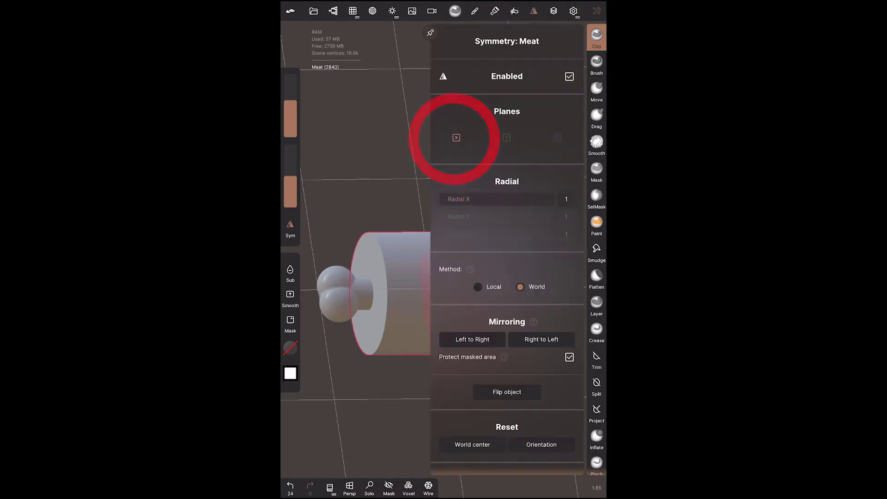
pyautogui.click(557, 137)
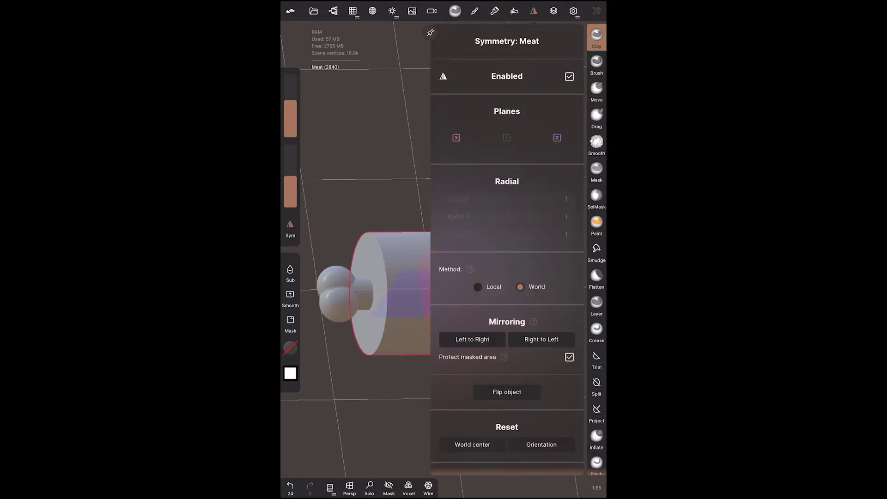
pyautogui.click(507, 138)
# - Try Clay strokes around the middle of Meat and undo them
pyautogui.click(396, 392)
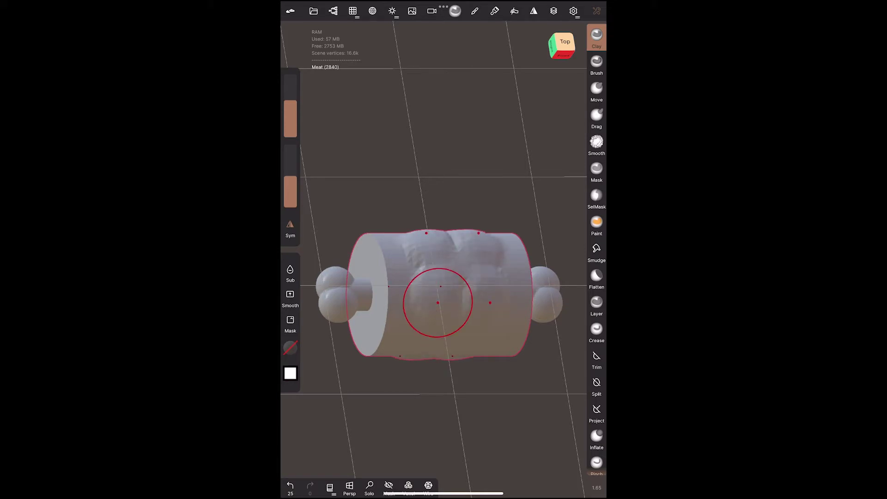
pyautogui.click(290, 485)
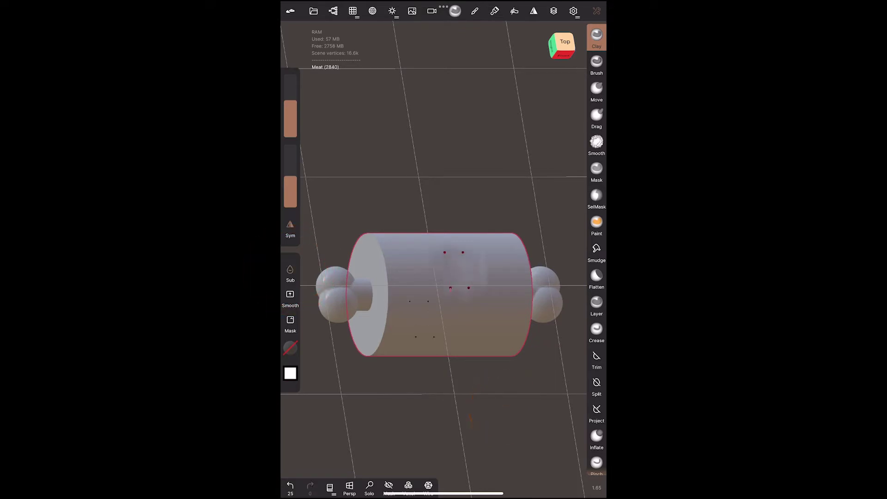
# - Carve a narrower waist around the middle of Meat with the Clay brush
pyautogui.moveTo(454, 337)
pyautogui.mouseDown()
pyautogui.moveTo(479, 267)
pyautogui.moveTo(449, 331)
pyautogui.mouseUp()
pyautogui.moveTo(439, 294); pyautogui.dragTo(430, 250, button='middle')
# - Smooth the carved surface of Meat and round off the edges at both ends
pyautogui.click(291, 298)
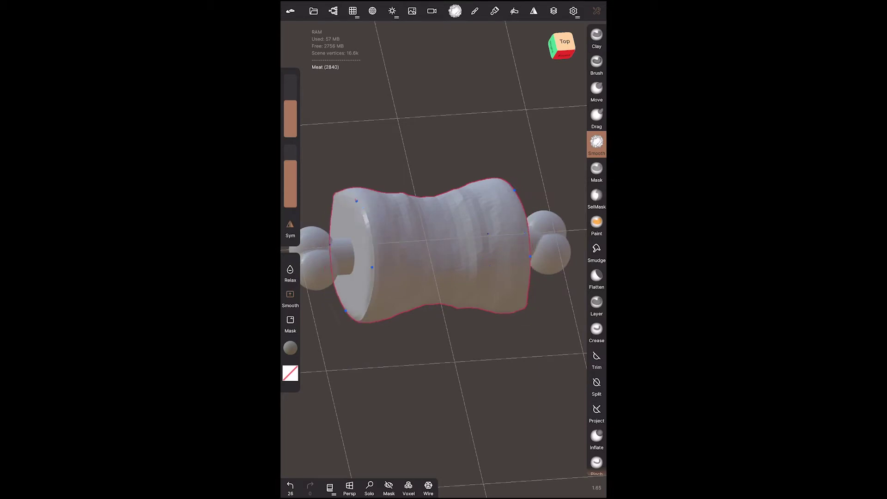
pyautogui.moveTo(520, 189); pyautogui.dragTo(517, 222)
pyautogui.moveTo(430, 250); pyautogui.dragTo(433, 203, button='middle')
pyautogui.moveTo(481, 330); pyautogui.dragTo(343, 329, button='middle')
pyautogui.moveTo(486, 177); pyautogui.dragTo(481, 193)
pyautogui.moveTo(393, 323); pyautogui.dragTo(444, 341, button='middle')
pyautogui.scroll(5, 490, 194)
pyautogui.moveTo(394, 171); pyautogui.dragTo(432, 208)
pyautogui.moveTo(415, 370); pyautogui.dragTo(475, 360, button='middle')
pyautogui.scroll(-5, 490, 231)
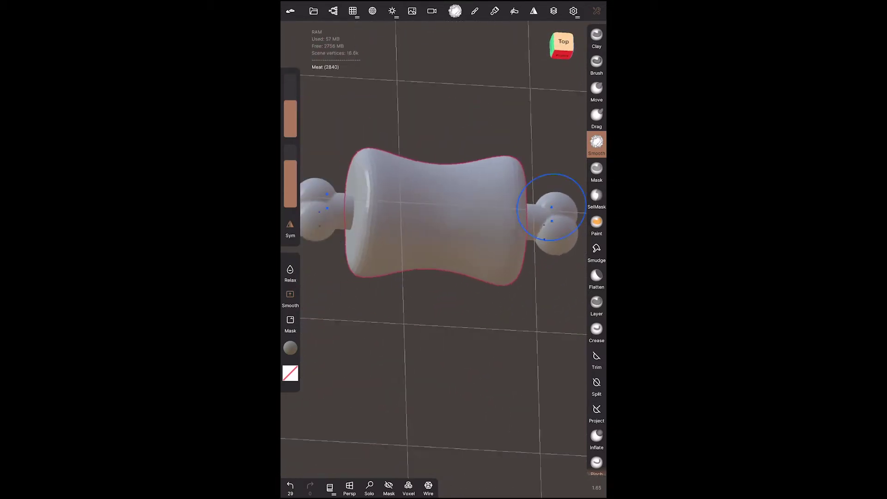
pyautogui.moveTo(491, 296); pyautogui.dragTo(534, 303, button='middle')
pyautogui.moveTo(463, 365); pyautogui.dragTo(393, 359, button='middle')
pyautogui.moveTo(524, 302); pyautogui.dragTo(466, 279)
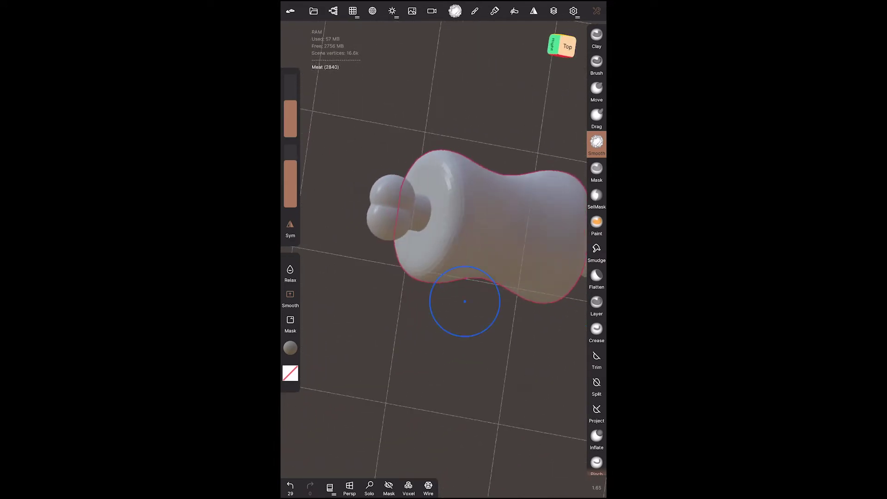
# - Lower the Smooth brush intensity, select Bone and enable its symmetry on the X, Y and Z planes
pyautogui.moveTo(290, 160); pyautogui.dragTo(290, 179)
pyautogui.click(395, 208)
pyautogui.scroll(4, 415, 231)
pyautogui.moveTo(338, 241); pyautogui.dragTo(342, 242)
pyautogui.moveTo(462, 379); pyautogui.dragTo(430, 263)
pyautogui.click(534, 11)
pyautogui.click(507, 136)
pyautogui.click(556, 136)
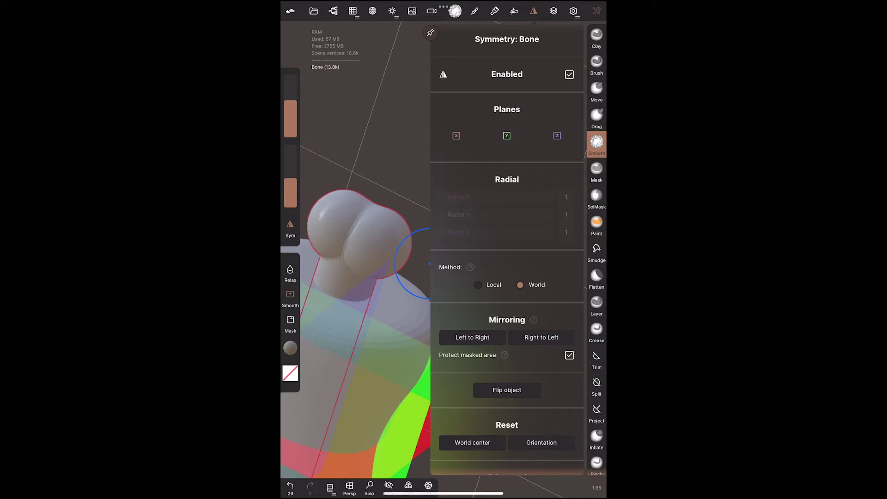
pyautogui.moveTo(361, 120); pyautogui.dragTo(407, 365)
pyautogui.click(290, 487)
pyautogui.click(534, 11)
pyautogui.click(534, 11)
# - Smooth the joints between the bone's shaft and its knobs and the creases between the paired knobs
pyautogui.moveTo(488, 243); pyautogui.dragTo(464, 333)
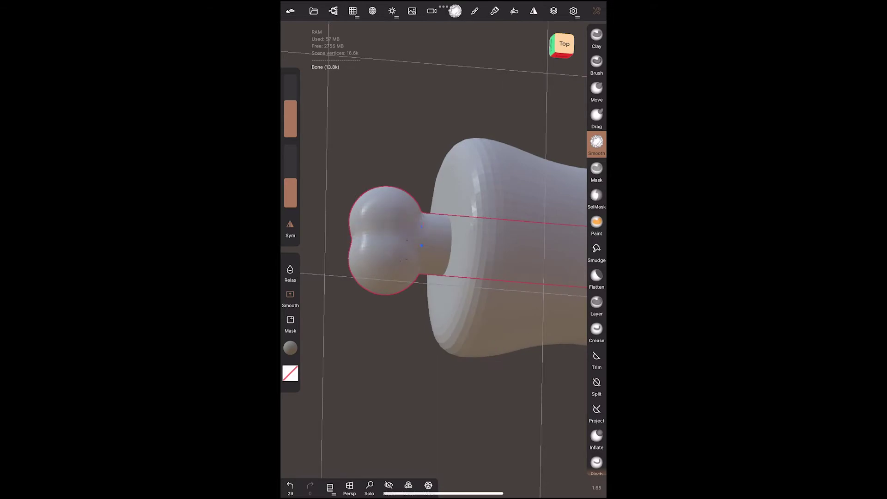
pyautogui.moveTo(424, 222)
pyautogui.mouseDown()
pyautogui.moveTo(438, 328)
pyautogui.moveTo(418, 340)
pyautogui.moveTo(402, 319)
pyautogui.moveTo(331, 275)
pyautogui.moveTo(532, 293)
pyautogui.moveTo(492, 245)
pyautogui.moveTo(473, 251)
pyautogui.mouseUp()
pyautogui.moveTo(505, 180)
pyautogui.mouseDown()
pyautogui.moveTo(431, 326)
pyautogui.moveTo(475, 265)
pyautogui.moveTo(532, 259)
pyautogui.mouseUp()
pyautogui.click(556, 52)
pyautogui.moveTo(419, 187); pyautogui.dragTo(458, 238)
# - Return to the top view of the whole model and save the project as Meat Bone
pyautogui.click(561, 48)
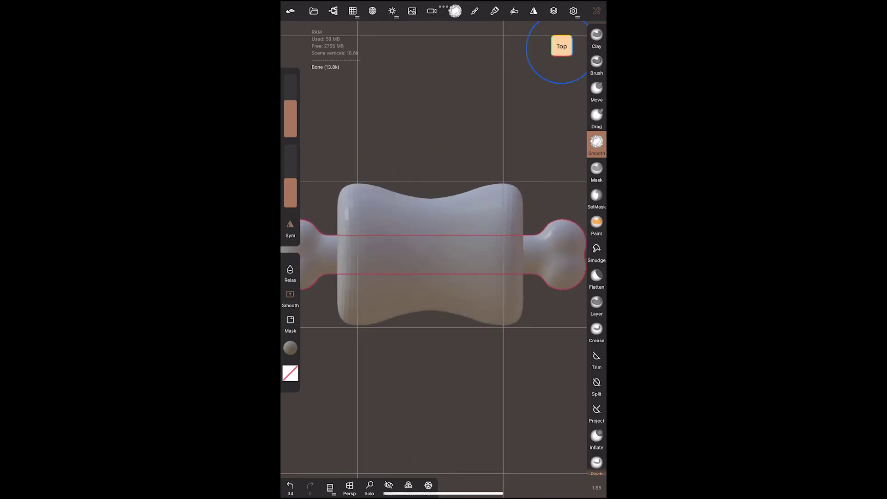
pyautogui.scroll(-3, 456, 283)
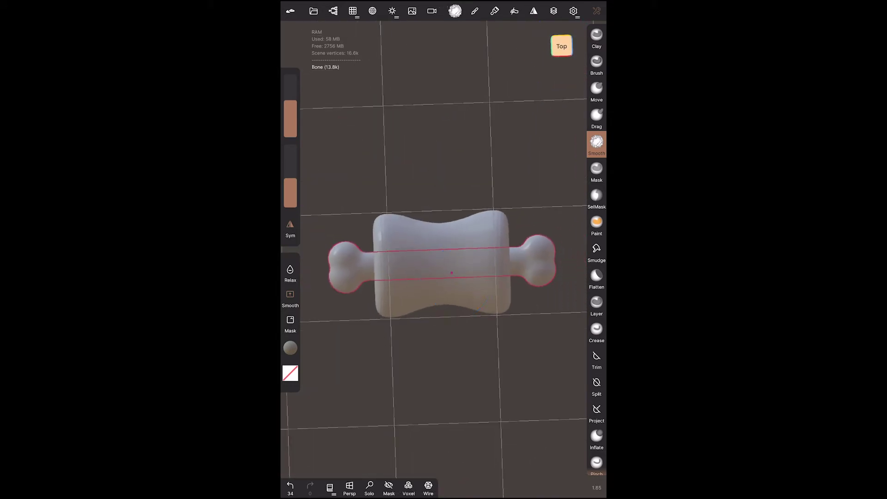
pyautogui.click(561, 46)
pyautogui.scroll(-5, 440, 251)
pyautogui.scroll(1, 428, 257)
pyautogui.click(313, 10)
pyautogui.click(329, 54)
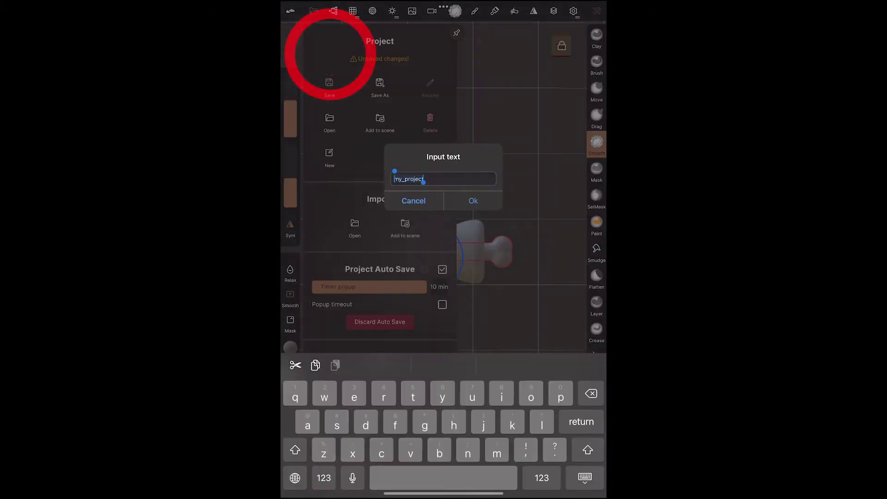
pyautogui.write('Meat')
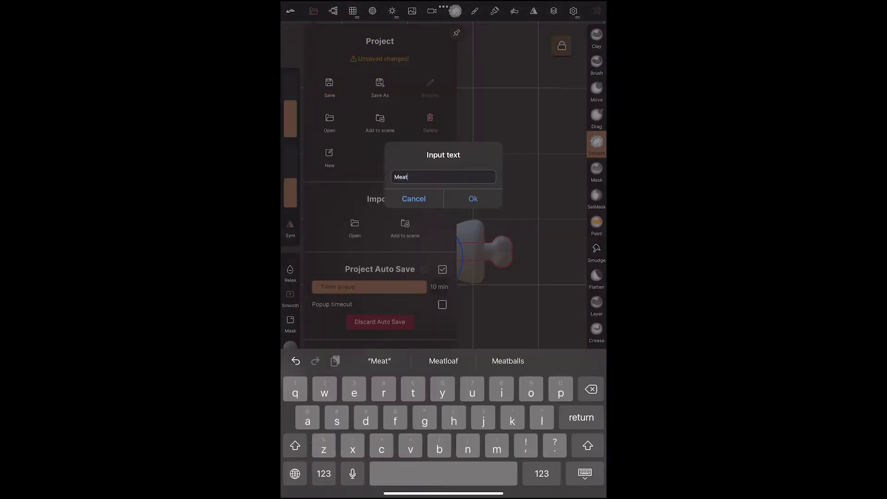
pyautogui.write(' Bone')
pyautogui.press('Return')
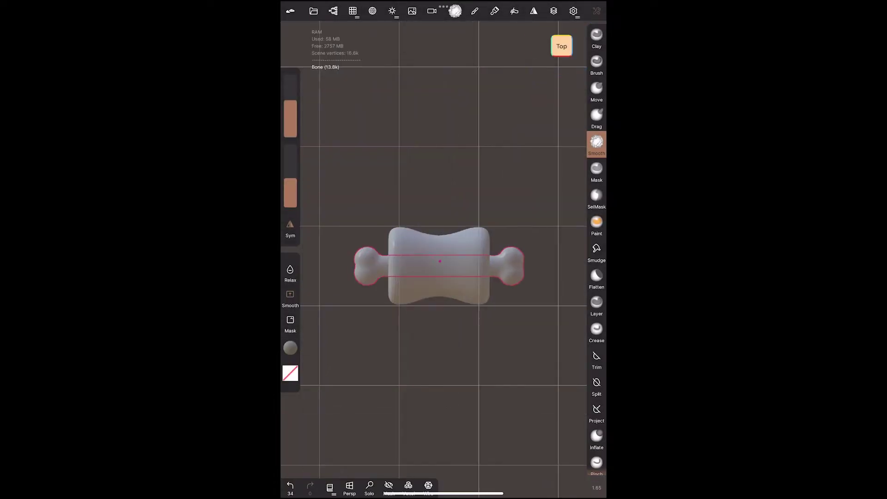
# - Set the export format to OBJ, export the whole model and send it to Procreate
pyautogui.moveTo(407, 393); pyautogui.dragTo(446, 388)
pyautogui.moveTo(504, 152); pyautogui.dragTo(518, 134)
pyautogui.click(313, 10)
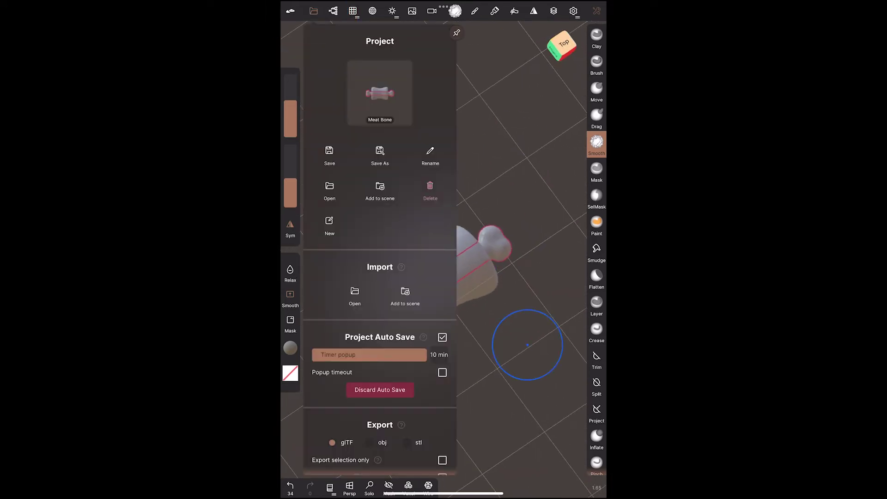
pyautogui.scroll(-5, 380, 250)
pyautogui.click(369, 235)
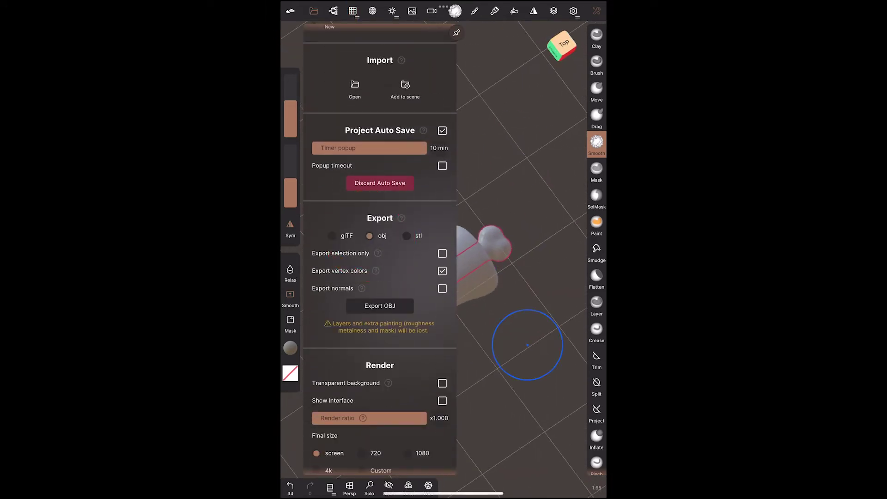
pyautogui.click(379, 305)
pyautogui.click(460, 295)
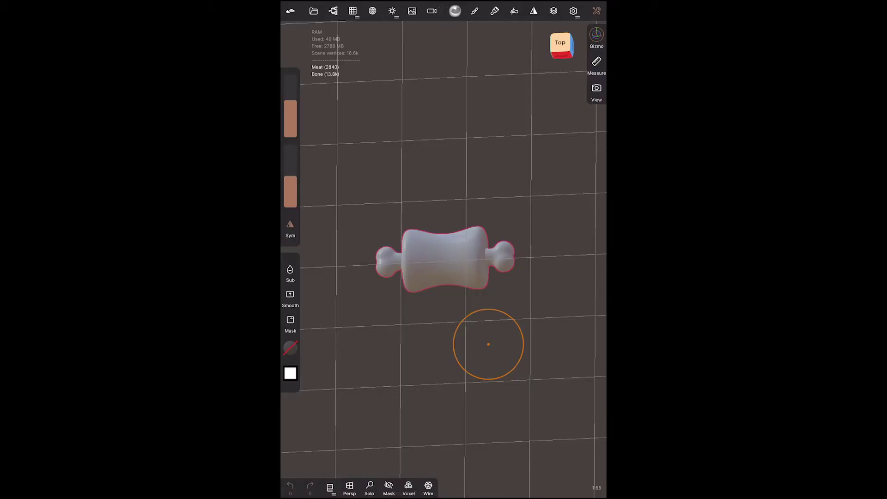
# - Export the Meat Bone model as OBJ again and share the file through Mail
pyautogui.click(313, 11)
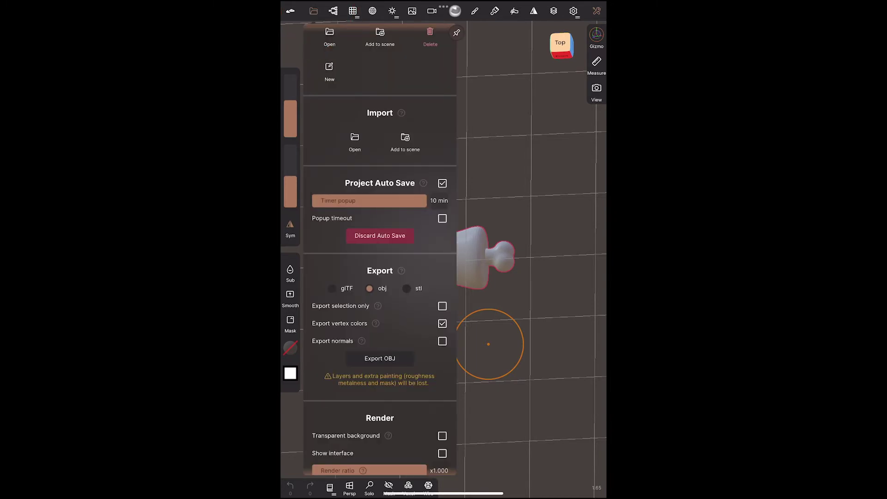
pyautogui.click(380, 359)
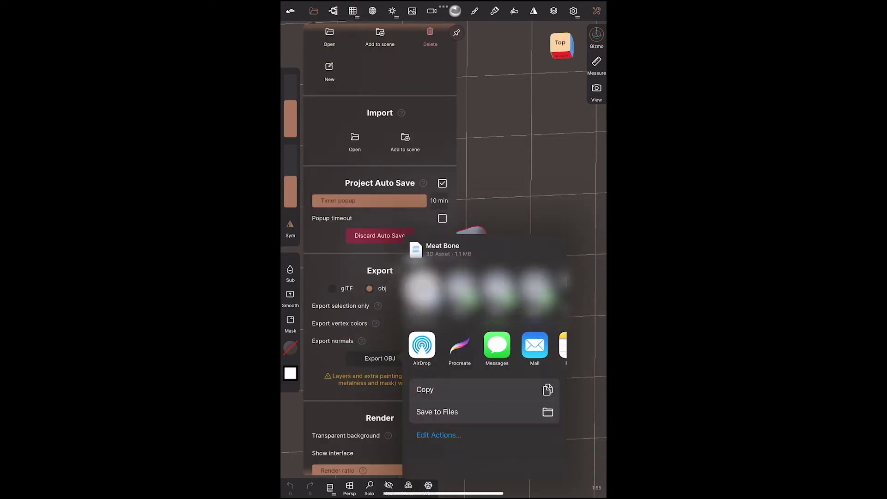
pyautogui.click(534, 345)
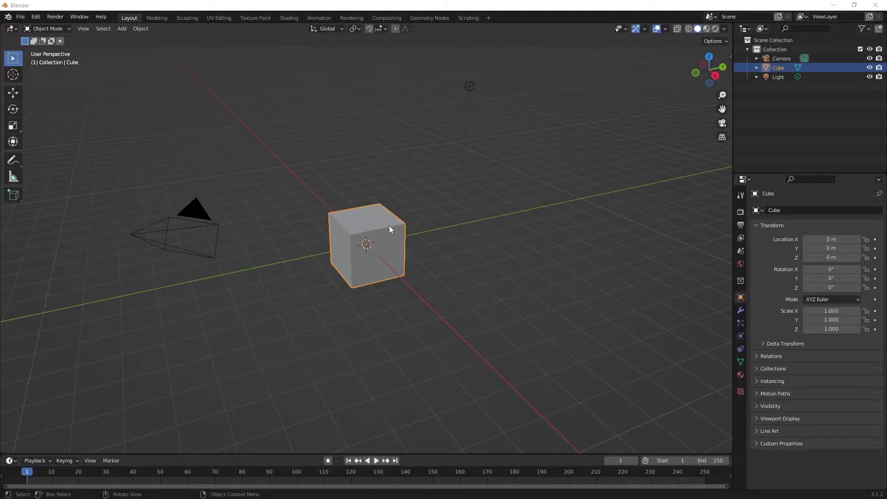
# - Switch to Blender, delete the default cube and import the Wavefront file Meat Bone.obj
pyautogui.press('x')
pyautogui.click(389, 226)
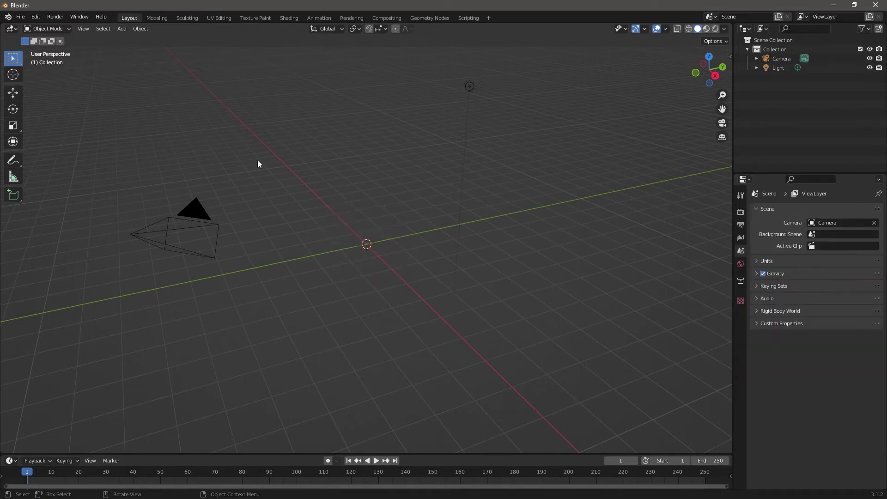
pyautogui.click(24, 18)
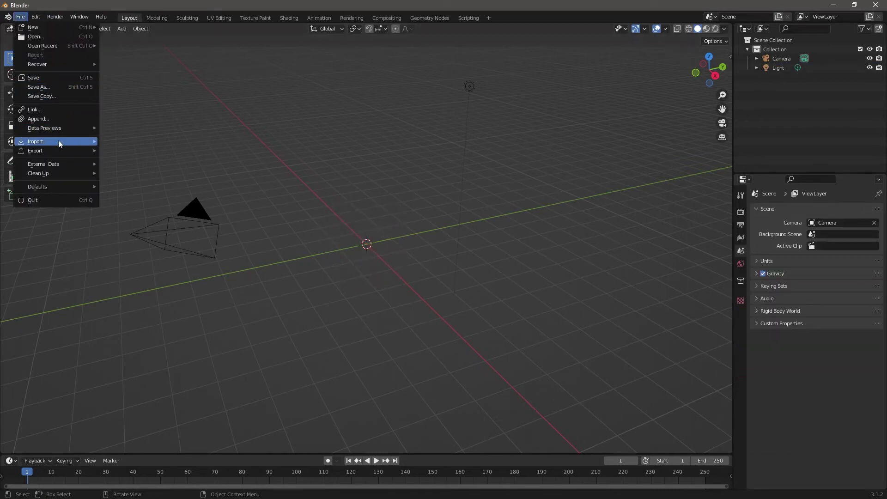
pyautogui.moveTo(59, 140)
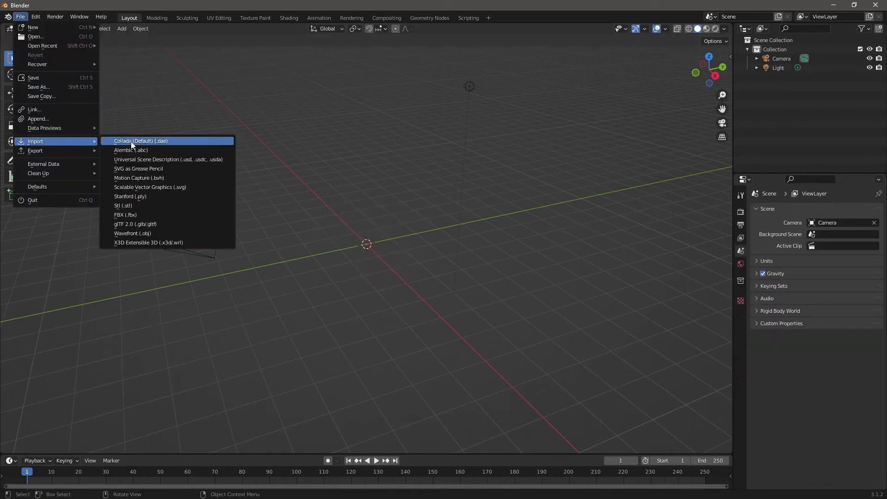
pyautogui.click(161, 235)
pyautogui.click(332, 189)
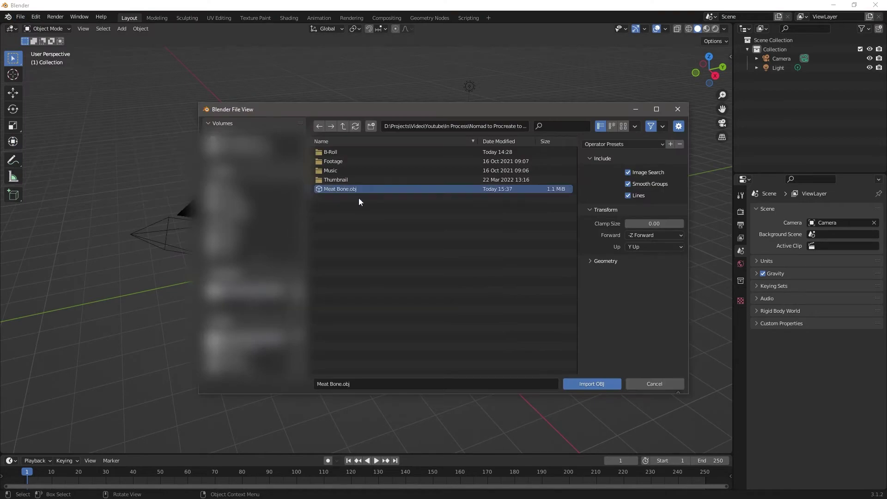
pyautogui.click(589, 385)
pyautogui.scroll(8, 395, 247)
pyautogui.moveTo(395, 251); pyautogui.dragTo(407, 318, button='middle')
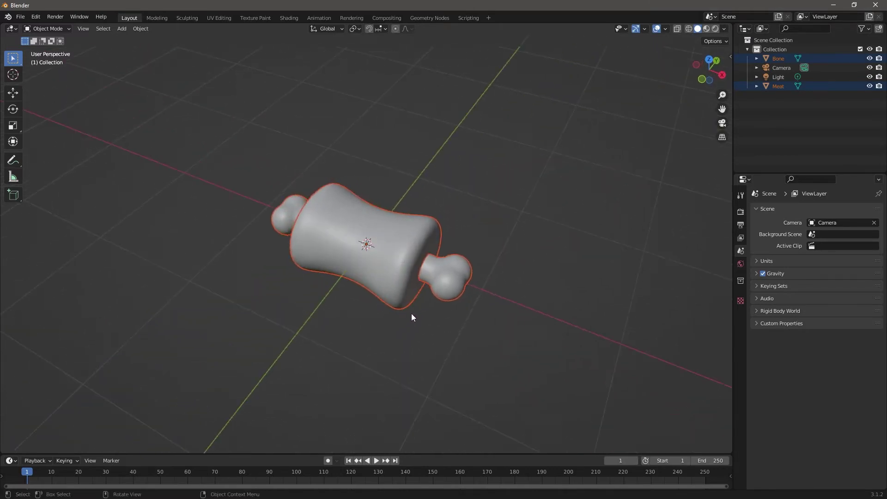
# - Hide and show Bone and Meat in turn to check that they are separate objects
pyautogui.click(870, 59)
pyautogui.click(870, 59)
pyautogui.click(871, 86)
pyautogui.click(870, 86)
# - Enlarge the timeline area below the 3D viewport and change it into a UV Editor
pyautogui.moveTo(539, 303); pyautogui.dragTo(521, 289, button='middle')
pyautogui.moveTo(24, 454); pyautogui.dragTo(18, 315)
pyautogui.click(14, 316)
pyautogui.click(55, 366)
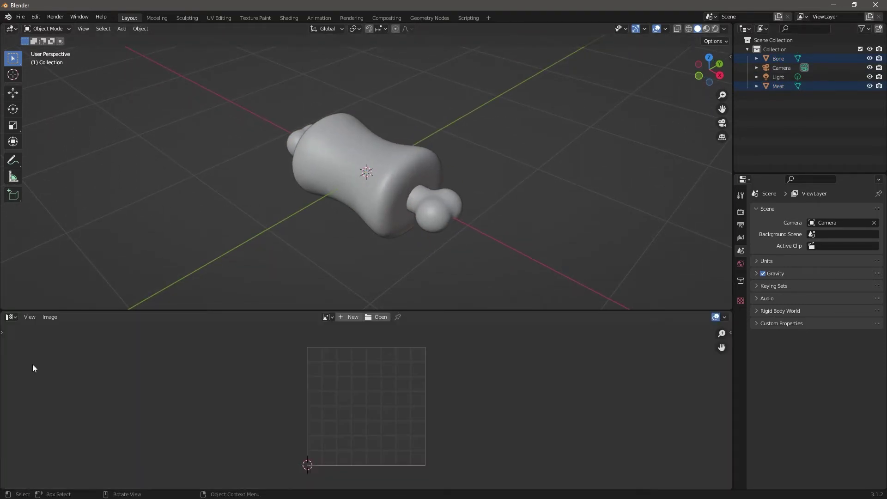
# - Unwrap the whole Meat mesh with Smart UV Project at its default settings and return to Object Mode
pyautogui.click(398, 182)
pyautogui.press('Tab')
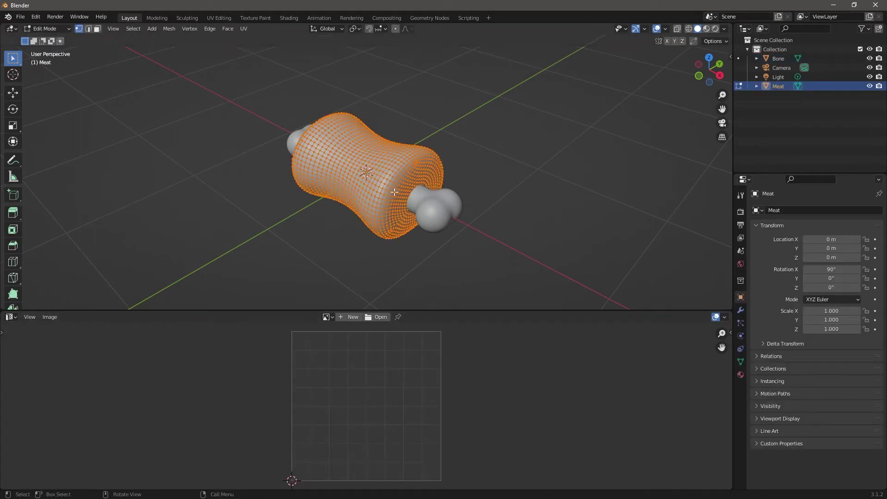
pyautogui.click(243, 29)
pyautogui.click(257, 51)
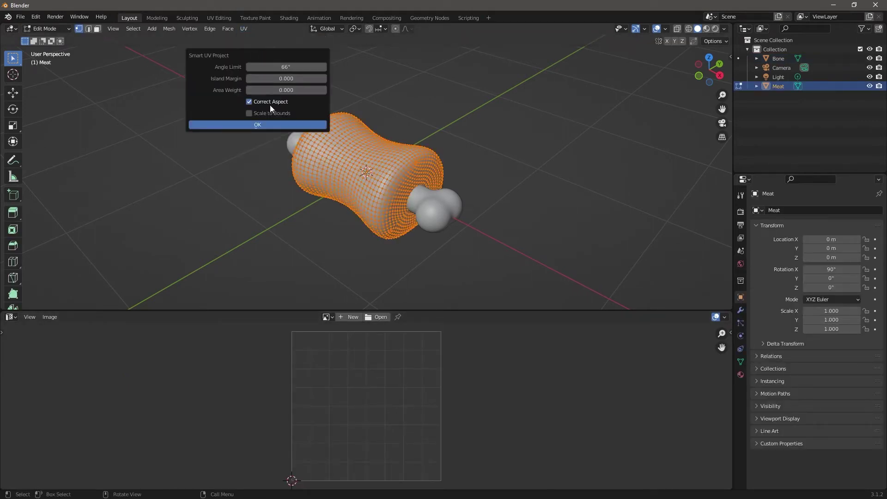
pyautogui.click(260, 122)
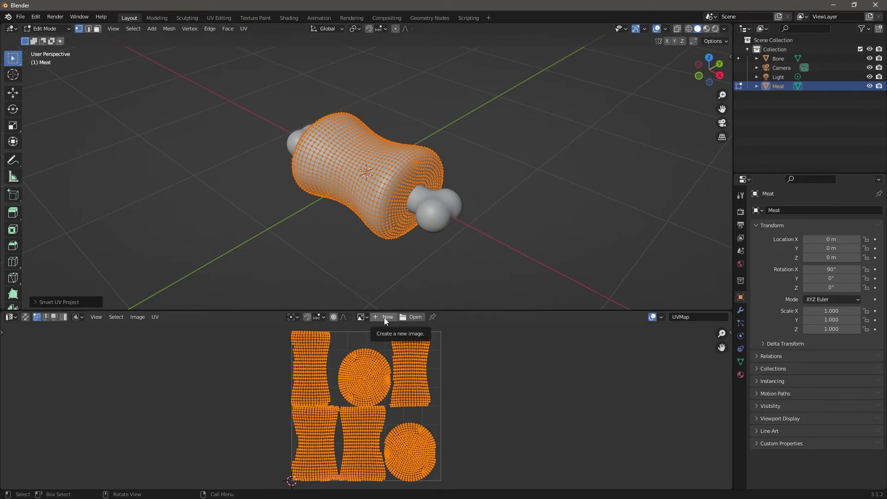
pyautogui.press('Tab')
# - Unwrap the whole Bone mesh with Smart UV Project at its default settings and return to Object Mode
pyautogui.click(434, 202)
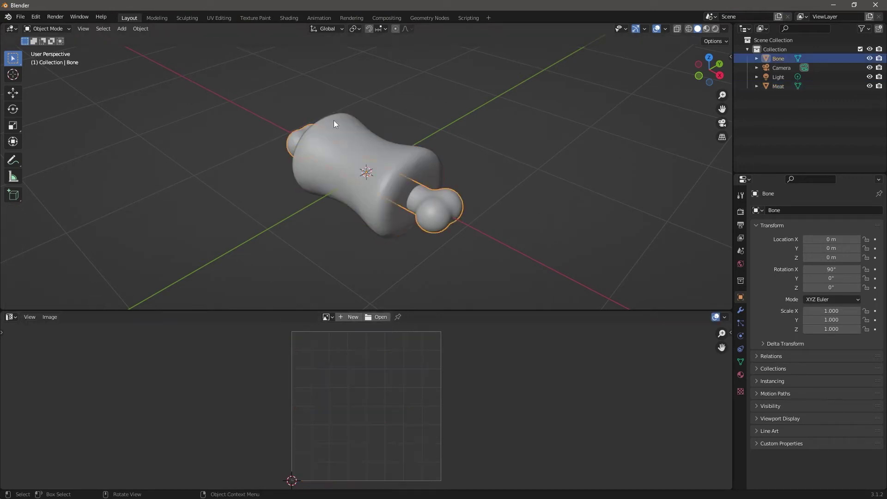
pyautogui.press('Tab')
pyautogui.click(244, 29)
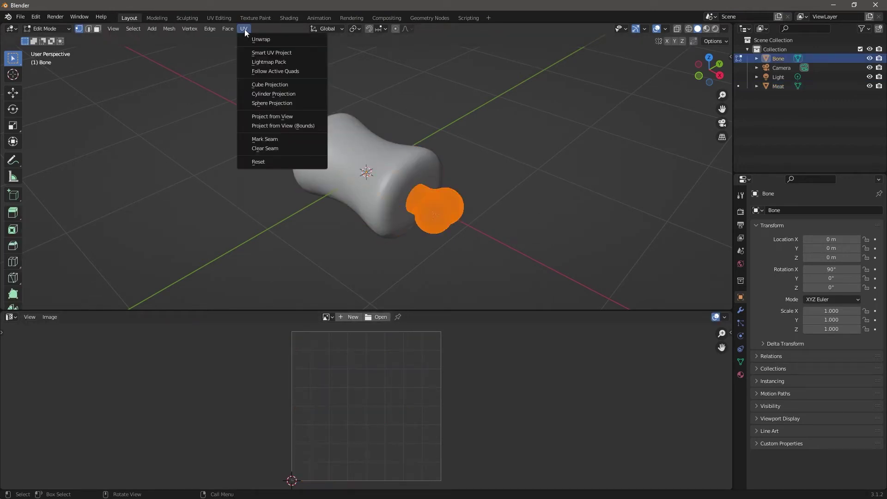
pyautogui.click(258, 52)
pyautogui.press('Return')
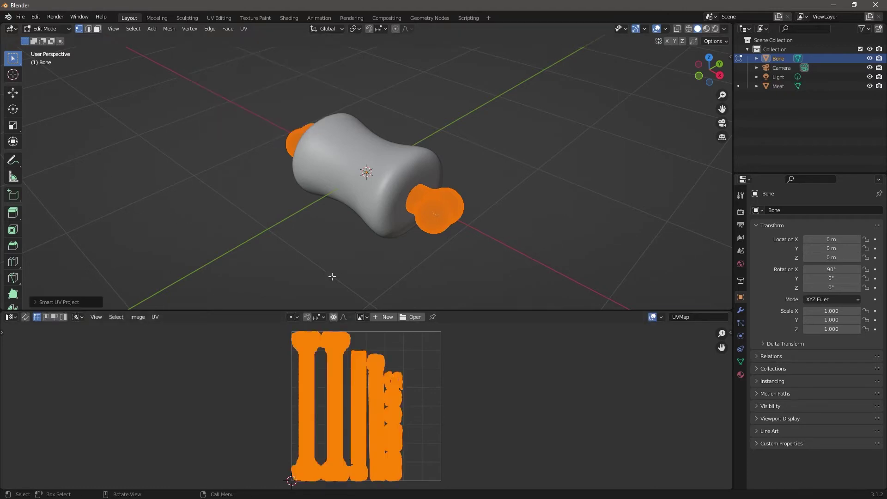
pyautogui.press('Tab')
# - Select Meat and change the UV Editor area into a Shader Editor showing its material nodes
pyautogui.click(440, 202)
pyautogui.click(440, 201)
pyautogui.click(440, 202)
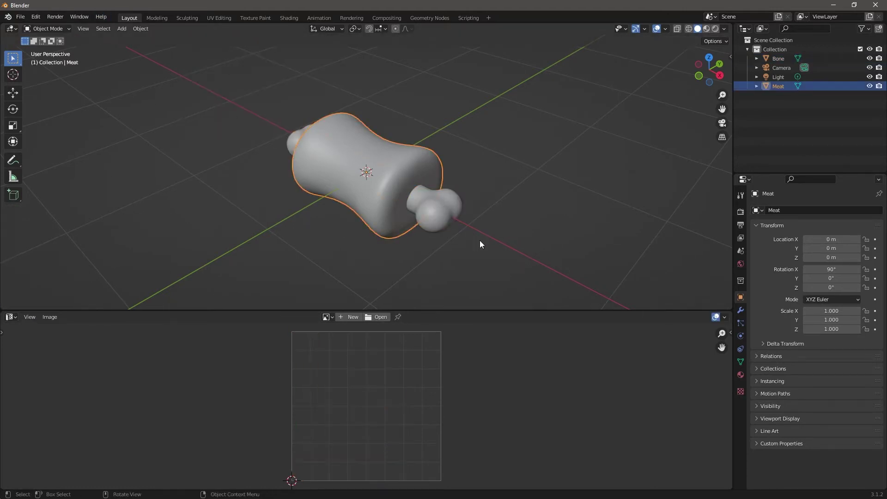
pyautogui.click(9, 317)
pyautogui.click(45, 404)
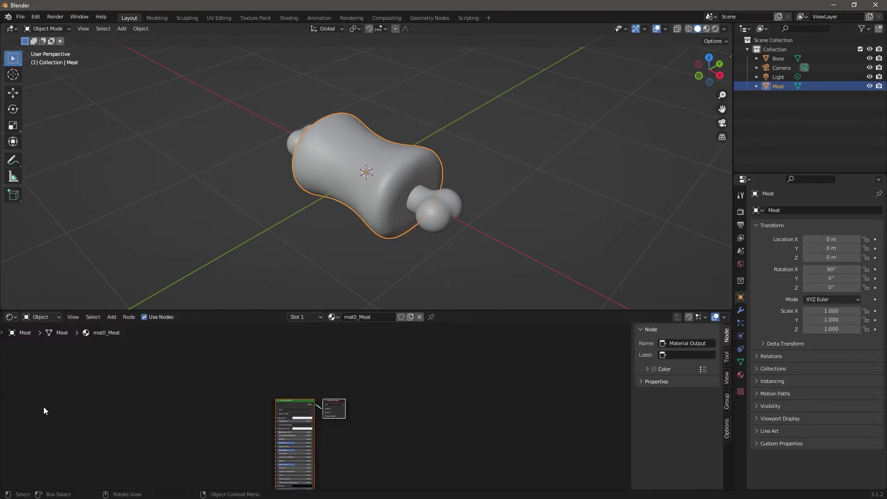
pyautogui.scroll(5, 306, 436)
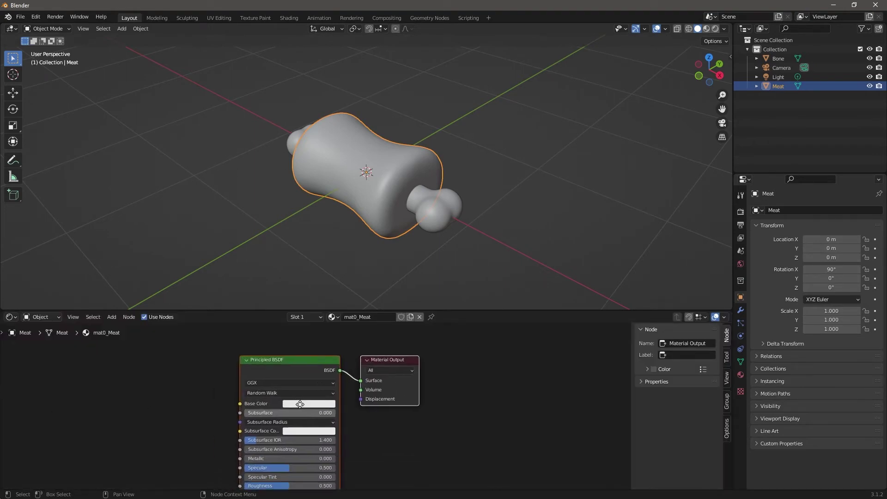
# - Connect an Image Texture to the Base Color of Meat's material and create an orange-red image named Meat Texture in it
pyautogui.moveTo(255, 416); pyautogui.dragTo(158, 428)
pyautogui.write('image')
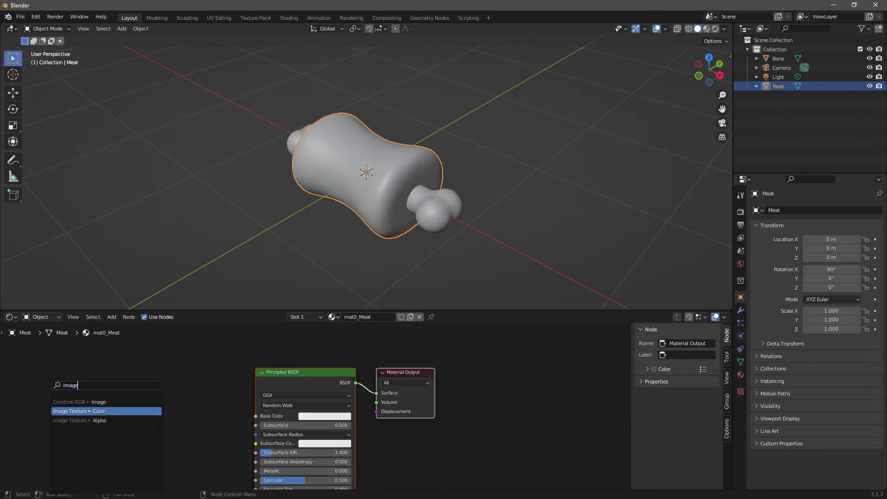
pyautogui.click(159, 414)
pyautogui.click(183, 365)
pyautogui.click(121, 402)
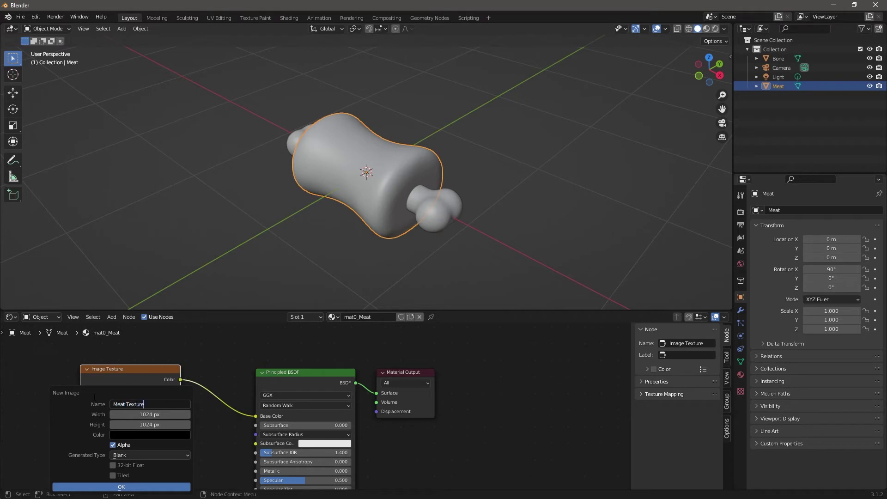
pyautogui.press('Return')
pyautogui.click(132, 434)
pyautogui.moveTo(190, 359); pyautogui.dragTo(190, 316)
pyautogui.moveTo(142, 355); pyautogui.dragTo(138, 368)
pyautogui.click(132, 488)
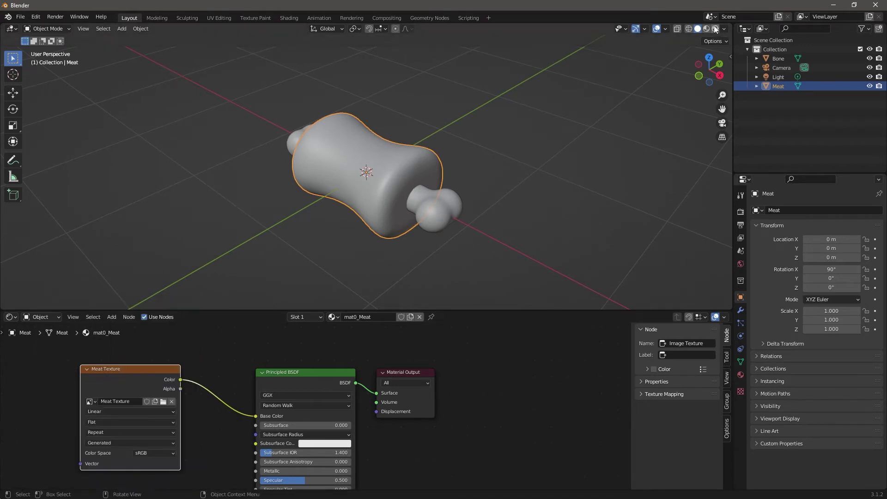
# - Switch to rendered shading and connect an Image Texture with a new light green image to the Base Color of Bone's material
pyautogui.click(715, 29)
pyautogui.click(433, 212)
pyautogui.moveTo(257, 416); pyautogui.dragTo(153, 431)
pyautogui.write('image')
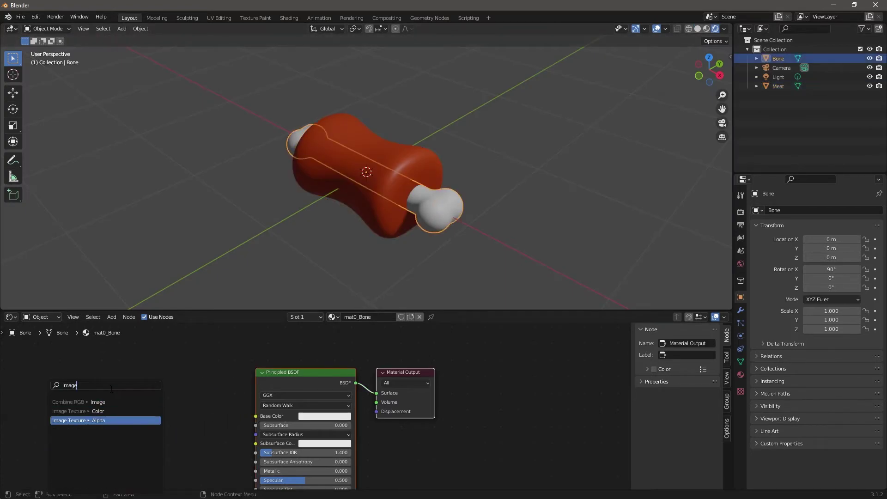
pyautogui.press('Return')
pyautogui.click(113, 330)
pyautogui.click(98, 412)
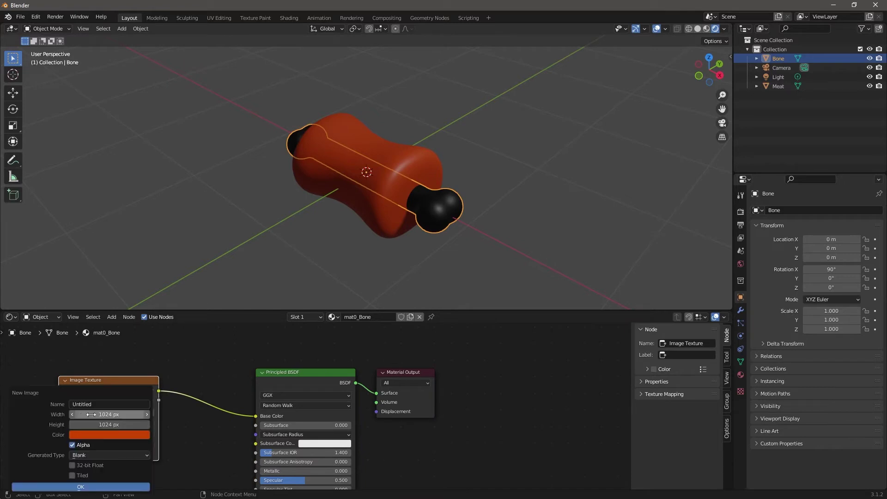
pyautogui.click(110, 435)
pyautogui.click(99, 332)
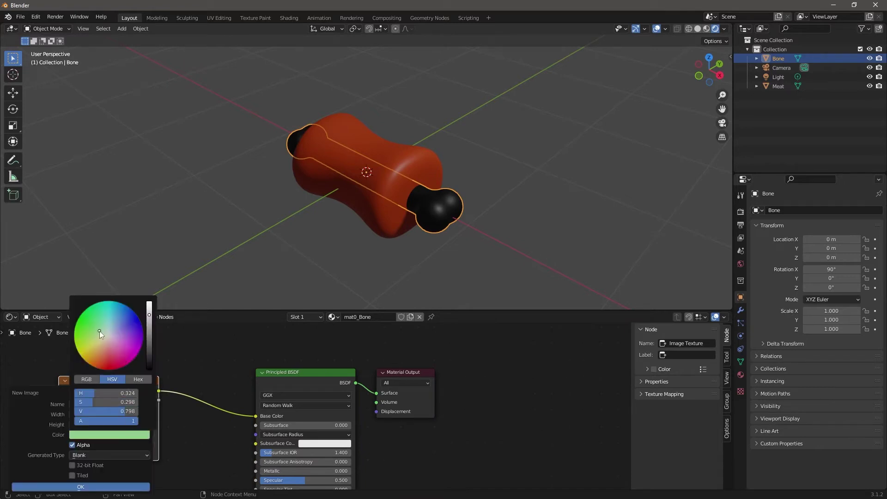
pyautogui.click(81, 487)
# - Select Meat together with Bone and export only the selection as Meat Bone with UV Maps.obj, overwriting the existing file
pyautogui.keyDown('shift'); pyautogui.click(384, 166); pyautogui.keyUp('shift')
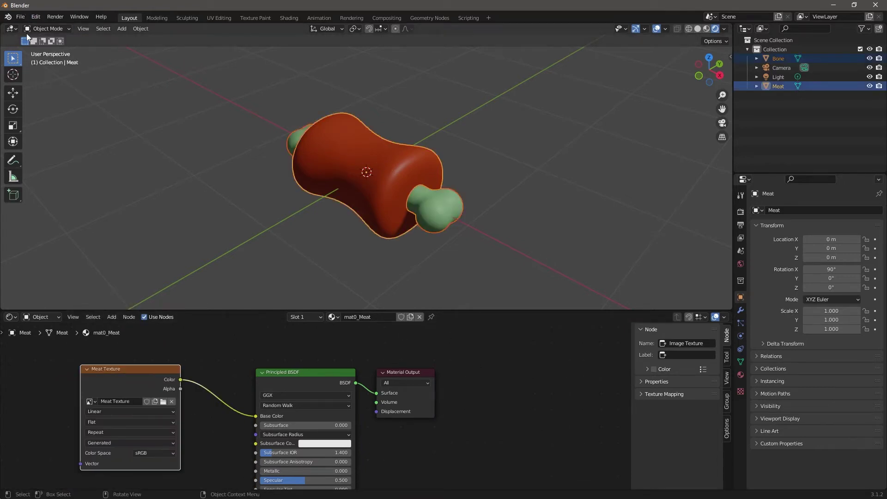
pyautogui.click(20, 17)
pyautogui.moveTo(55, 150)
pyautogui.click(134, 151)
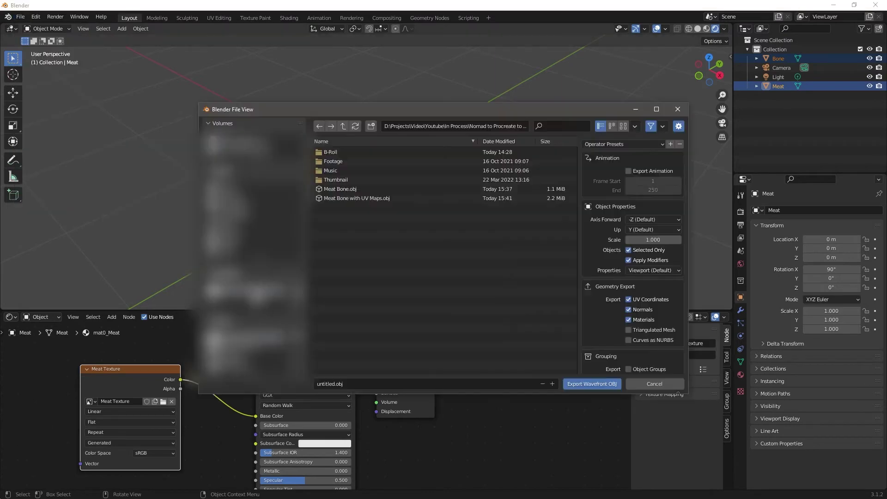
pyautogui.click(359, 199)
pyautogui.click(608, 384)
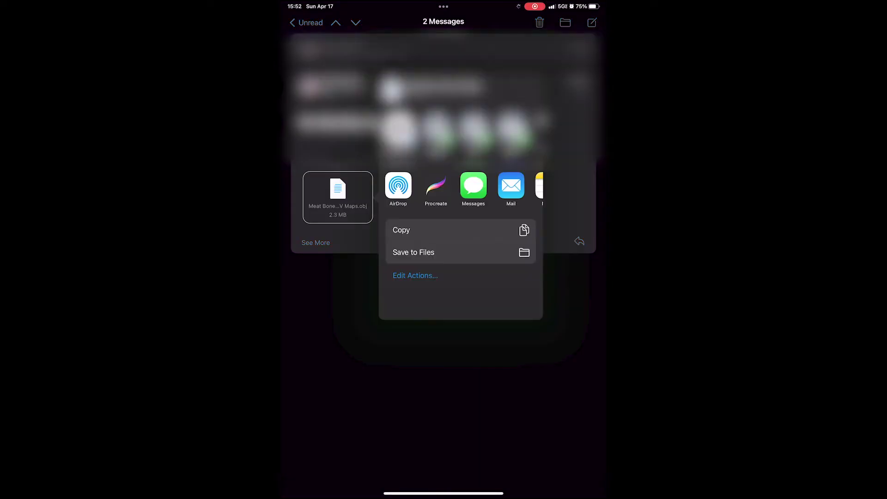
# - Open the emailed OBJ with UV maps in Procreate, inspect the model and select the Base Layer of mat0 Meat
pyautogui.click(436, 186)
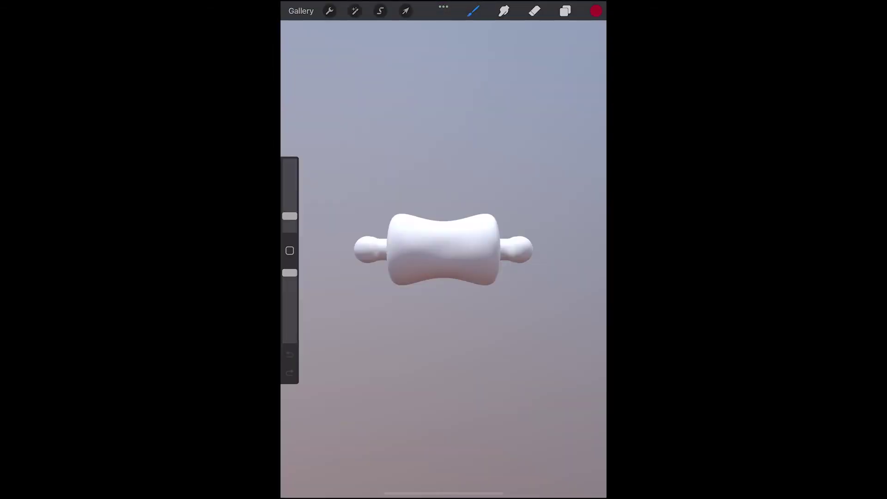
pyautogui.moveTo(443, 250); pyautogui.dragTo(423, 294, button='middle')
pyautogui.scroll(5, 443, 250)
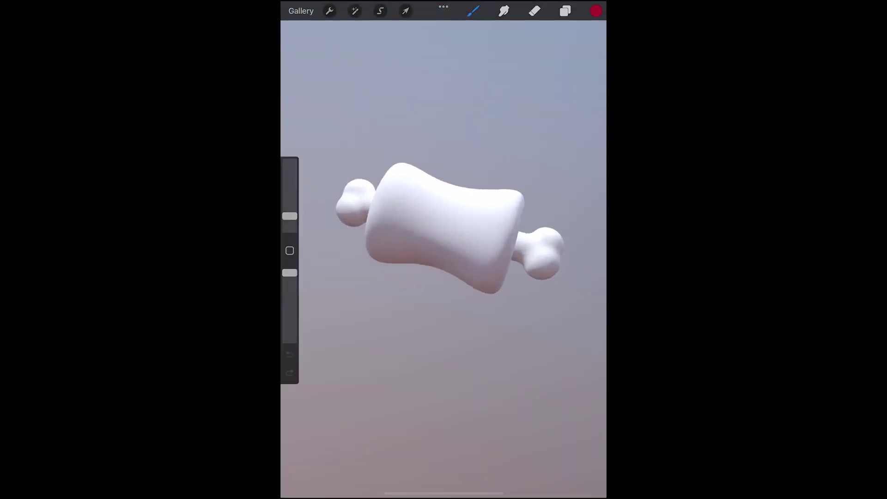
pyautogui.scroll(-2, 444, 250)
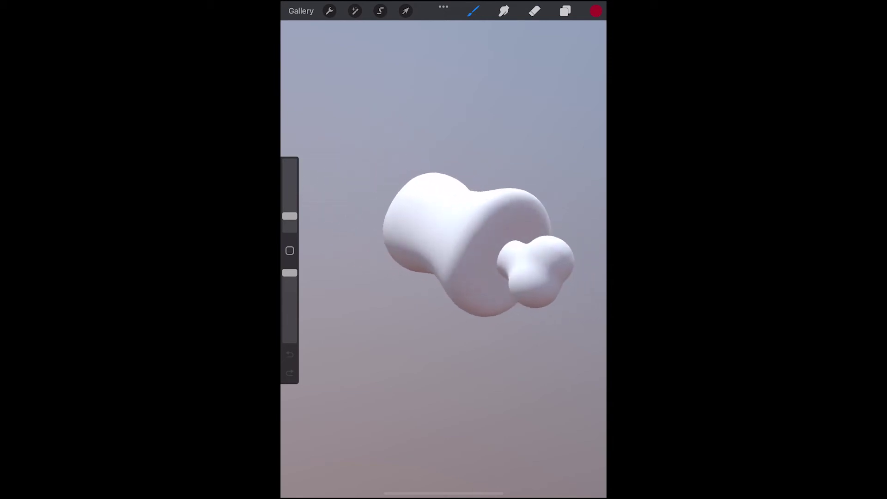
pyautogui.click(565, 11)
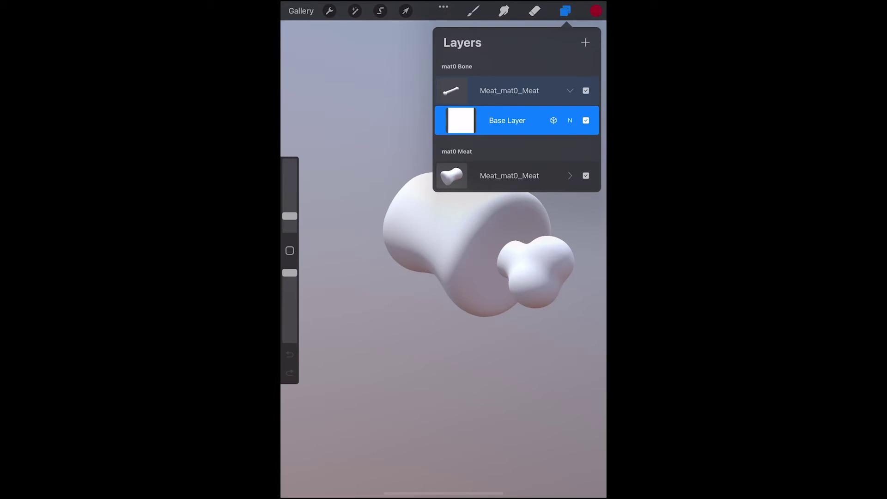
pyautogui.click(510, 175)
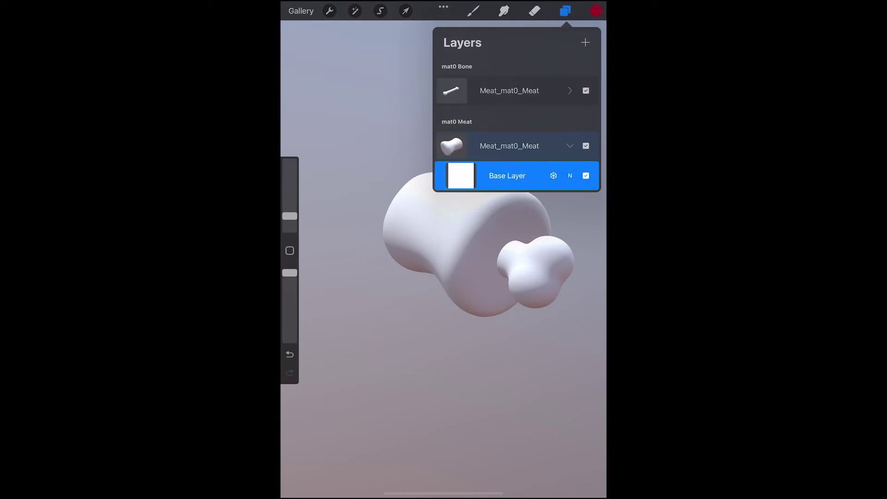
# - Select the Base Layer of mat0 Bone and hide the meat mesh so only the bone is displayed
pyautogui.click(586, 146)
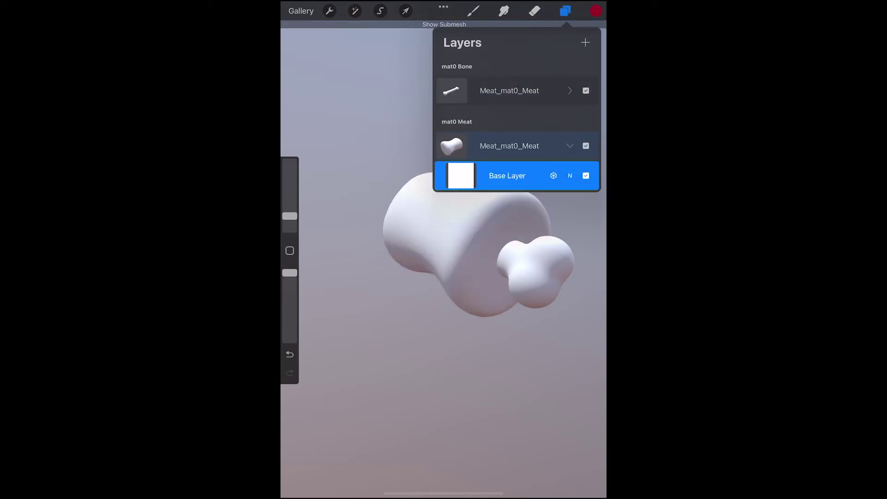
pyautogui.click(509, 91)
pyautogui.click(586, 90)
pyautogui.click(586, 90)
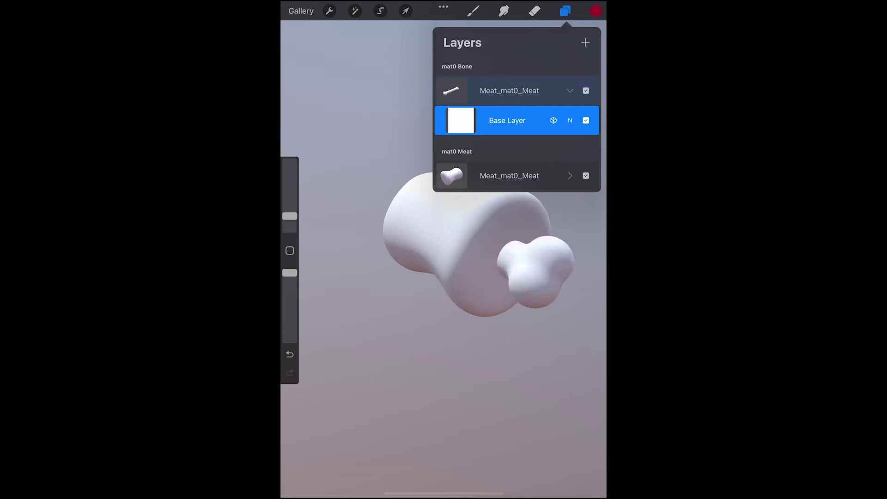
pyautogui.click(586, 175)
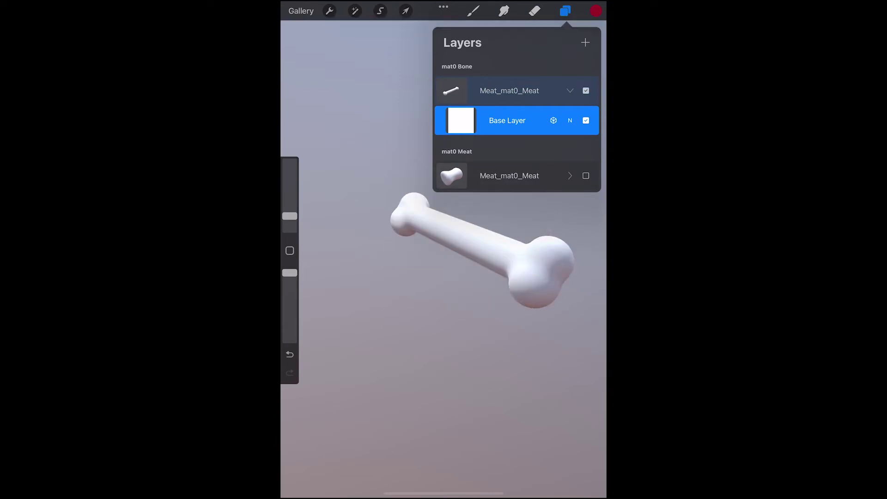
# - Choose the Blackwood brush from the Materials set and pick a pale yellow paint color from the palette
pyautogui.click(474, 10)
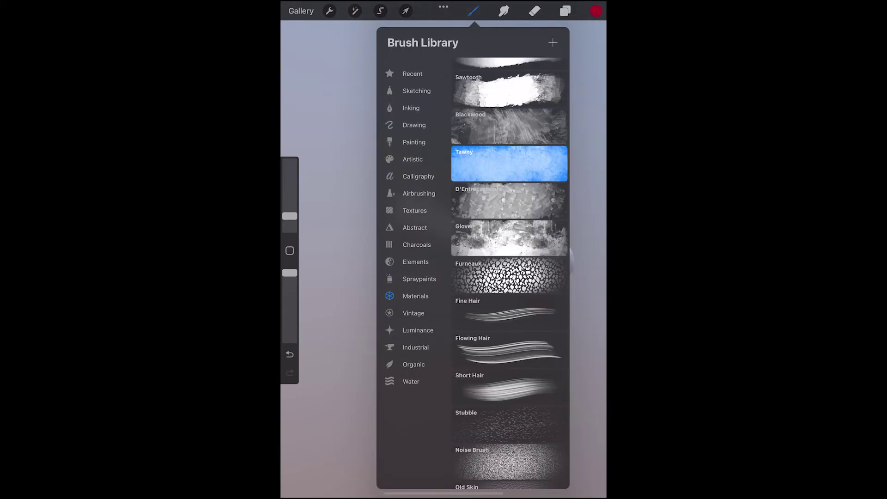
pyautogui.scroll(1, 509, 273)
pyautogui.click(509, 165)
pyautogui.click(596, 11)
pyautogui.click(576, 237)
pyautogui.moveTo(511, 88); pyautogui.dragTo(500, 98)
pyautogui.click(369, 296)
# - Paint the shaft and both knobbed ends of the bone pale yellow from all sides
pyautogui.scroll(5, 509, 250)
pyautogui.moveTo(519, 196)
pyautogui.mouseDown()
pyautogui.moveTo(508, 259)
pyautogui.moveTo(476, 279)
pyautogui.moveTo(430, 195)
pyautogui.moveTo(421, 199)
pyautogui.mouseUp()
pyautogui.moveTo(289, 220)
pyautogui.mouseDown()
pyautogui.moveTo(290, 195)
pyautogui.moveTo(289, 213)
pyautogui.mouseUp()
pyautogui.click(596, 11)
pyautogui.click(596, 10)
pyautogui.scroll(-4, 508, 208)
pyautogui.moveTo(429, 196)
pyautogui.mouseDown()
pyautogui.moveTo(371, 185)
pyautogui.moveTo(541, 191)
pyautogui.mouseUp()
pyautogui.moveTo(531, 231)
pyautogui.mouseDown()
pyautogui.moveTo(402, 208)
pyautogui.moveTo(481, 198)
pyautogui.moveTo(529, 217)
pyautogui.mouseUp()
pyautogui.scroll(5, 444, 204)
pyautogui.moveTo(415, 208)
pyautogui.mouseDown()
pyautogui.moveTo(485, 203)
pyautogui.moveTo(467, 207)
pyautogui.moveTo(462, 226)
pyautogui.mouseUp()
pyautogui.scroll(-5, 444, 203)
pyautogui.moveTo(375, 171)
pyautogui.mouseDown()
pyautogui.moveTo(393, 190)
pyautogui.moveTo(578, 249)
pyautogui.mouseUp()
pyautogui.moveTo(531, 227); pyautogui.dragTo(444, 208)
pyautogui.moveTo(476, 203)
pyautogui.mouseDown()
pyautogui.moveTo(452, 214)
pyautogui.moveTo(506, 220)
pyautogui.moveTo(416, 208)
pyautogui.moveTo(557, 251)
pyautogui.mouseUp()
pyautogui.moveTo(489, 221)
pyautogui.mouseDown()
pyautogui.moveTo(425, 215)
pyautogui.moveTo(513, 208)
pyautogui.mouseUp()
pyautogui.moveTo(499, 213); pyautogui.dragTo(411, 263)
pyautogui.moveTo(530, 217)
pyautogui.mouseDown()
pyautogui.moveTo(561, 294)
pyautogui.moveTo(453, 185)
pyautogui.moveTo(444, 217)
pyautogui.mouseUp()
pyautogui.moveTo(375, 155); pyautogui.dragTo(569, 206)
pyautogui.moveTo(416, 185); pyautogui.dragTo(517, 203)
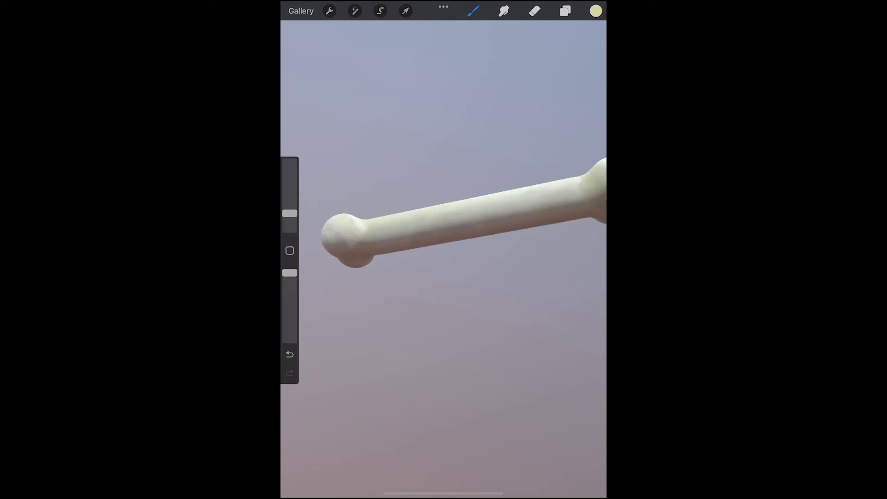
pyautogui.scroll(-3, 444, 222)
pyautogui.moveTo(444, 222); pyautogui.dragTo(434, 245)
pyautogui.moveTo(363, 165)
pyautogui.mouseDown()
pyautogui.moveTo(462, 207)
pyautogui.moveTo(428, 231)
pyautogui.moveTo(446, 206)
pyautogui.mouseUp()
# - Show the meat mesh again and hide the bone mesh
pyautogui.click(565, 11)
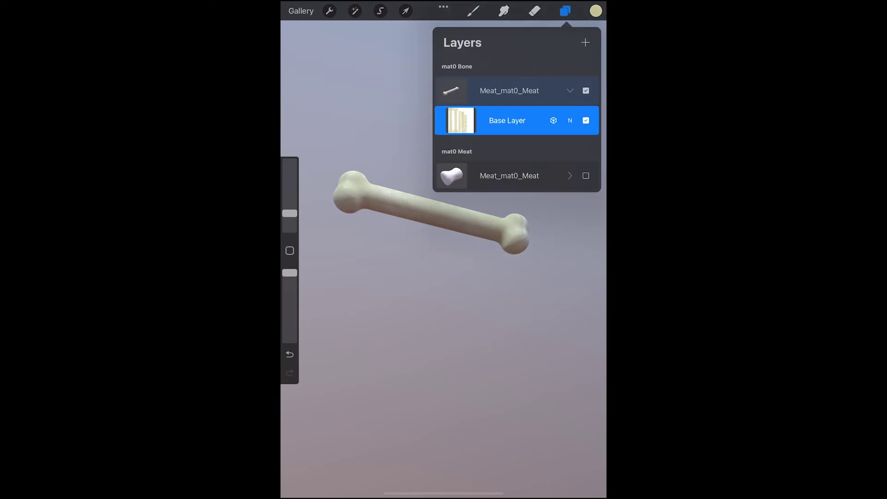
pyautogui.click(586, 175)
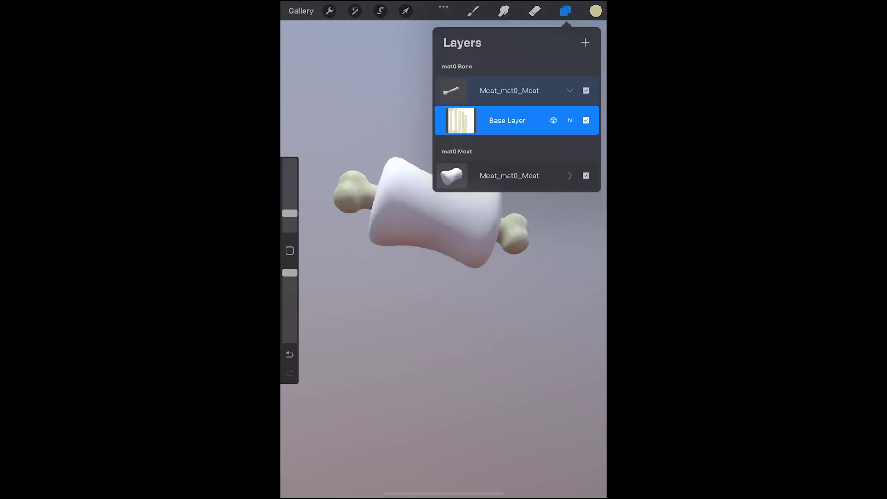
pyautogui.click(586, 91)
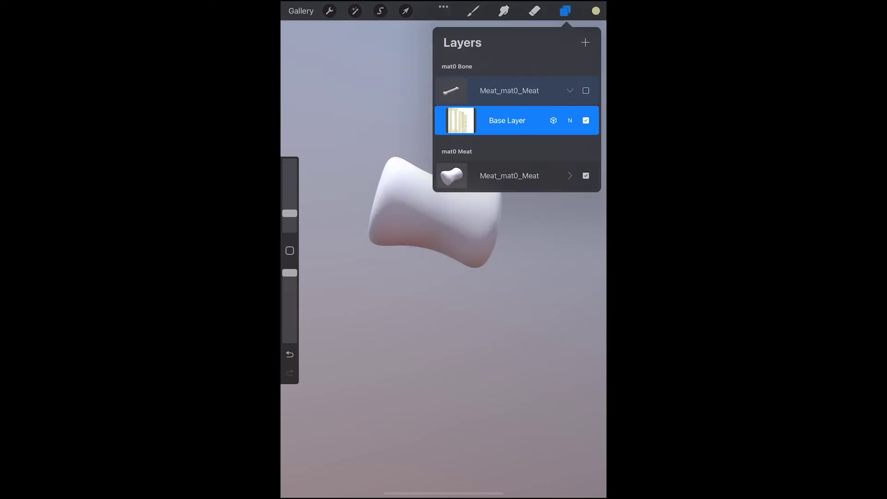
# - Pick a muted brick red and fill the Base Layer of mat0 Meat with it
pyautogui.click(596, 11)
pyautogui.click(585, 118)
pyautogui.moveTo(585, 118); pyautogui.dragTo(584, 111)
pyautogui.moveTo(517, 113)
pyautogui.mouseDown()
pyautogui.moveTo(523, 95)
pyautogui.moveTo(529, 127)
pyautogui.mouseUp()
pyautogui.click(565, 11)
pyautogui.click(510, 176)
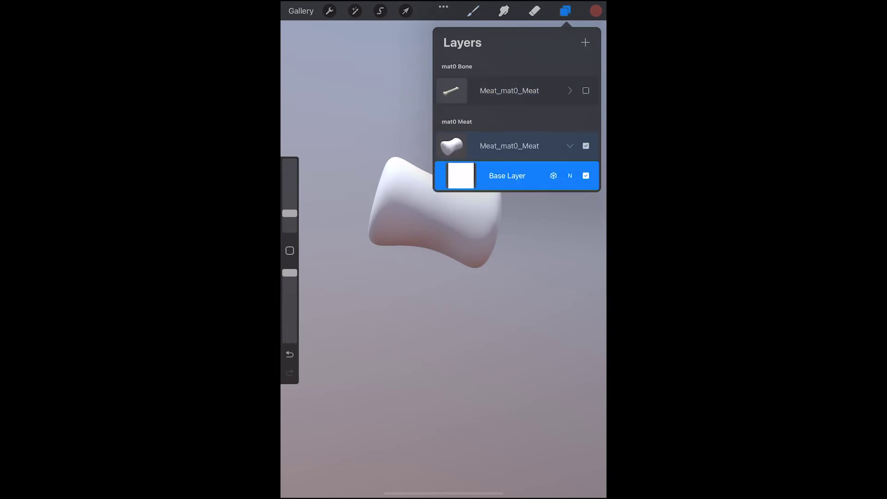
pyautogui.moveTo(597, 11); pyautogui.dragTo(442, 216)
pyautogui.moveTo(443, 218); pyautogui.dragTo(462, 217, button='middle')
pyautogui.scroll(-3, 438, 213)
pyautogui.scroll(6, 439, 213)
# - Paint over the outside of the meat with the Tawny brush in a brighter red
pyautogui.click(473, 11)
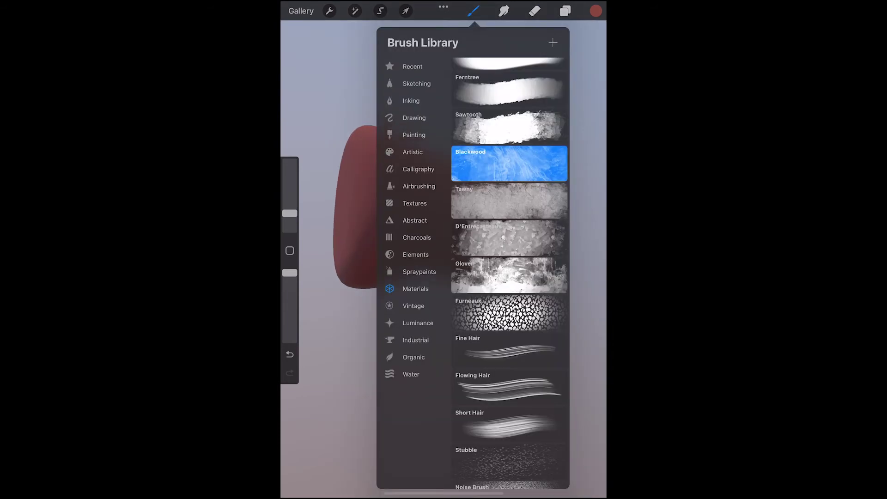
pyautogui.click(509, 201)
pyautogui.click(596, 10)
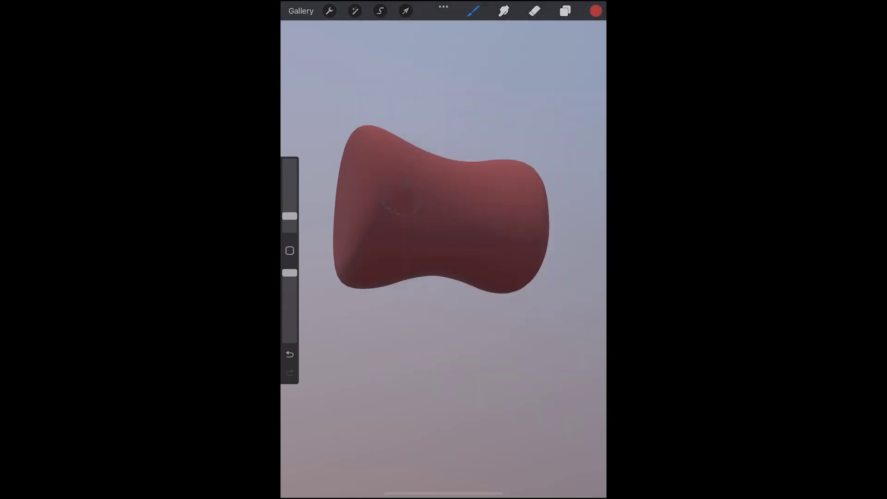
pyautogui.moveTo(401, 198); pyautogui.dragTo(508, 185)
# - Choose the Oil Pastel brush from the Sketching set and pick a tan color from the palette
pyautogui.click(596, 11)
pyautogui.moveTo(584, 113); pyautogui.dragTo(583, 107)
pyautogui.click(550, 98)
pyautogui.click(596, 11)
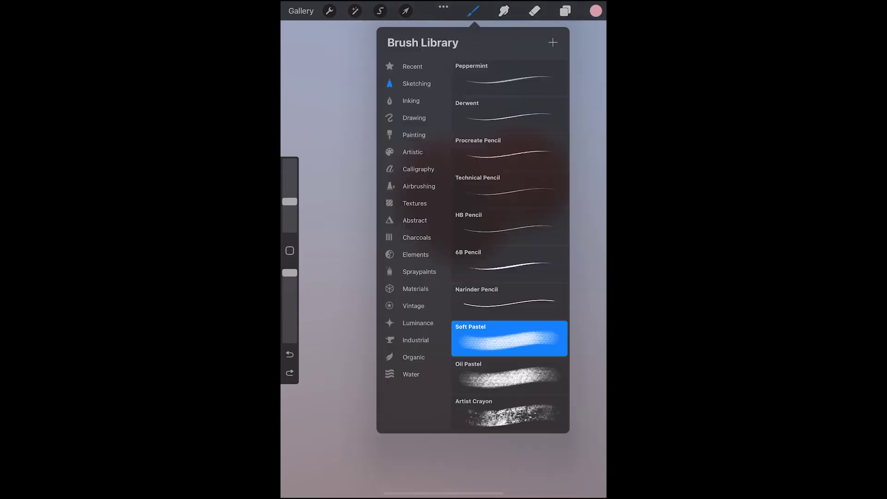
pyautogui.click(509, 376)
pyautogui.click(596, 10)
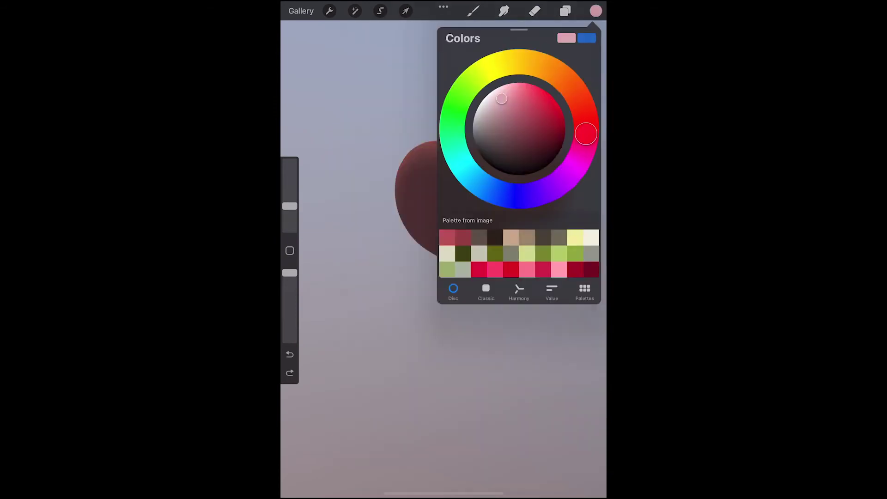
pyautogui.click(527, 238)
# - Paint the end faces of the meat and their rims tan
pyautogui.moveTo(411, 185)
pyautogui.mouseDown()
pyautogui.moveTo(479, 248)
pyautogui.moveTo(499, 235)
pyautogui.mouseUp()
pyautogui.moveTo(463, 207); pyautogui.dragTo(456, 222)
pyautogui.moveTo(449, 201)
pyautogui.mouseDown(button='middle')
pyautogui.moveTo(496, 160)
pyautogui.moveTo(486, 167)
pyautogui.mouseUp(button='middle')
pyautogui.moveTo(445, 141); pyautogui.dragTo(462, 148)
pyautogui.moveTo(490, 139); pyautogui.dragTo(423, 236, button='middle')
pyautogui.moveTo(481, 168)
pyautogui.mouseDown()
pyautogui.moveTo(502, 109)
pyautogui.moveTo(473, 140)
pyautogui.moveTo(493, 148)
pyautogui.mouseUp()
pyautogui.moveTo(486, 159); pyautogui.dragTo(501, 238, button='middle')
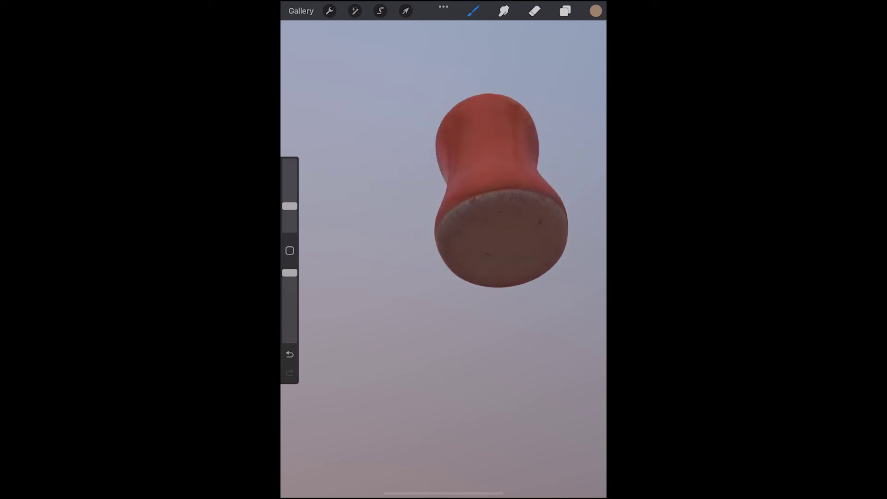
pyautogui.moveTo(497, 180); pyautogui.dragTo(454, 206)
pyautogui.moveTo(519, 284); pyautogui.dragTo(545, 274)
pyautogui.moveTo(501, 238); pyautogui.dragTo(481, 143, button='middle')
pyautogui.moveTo(447, 162); pyautogui.dragTo(509, 150)
pyautogui.moveTo(481, 144)
pyautogui.mouseDown(button='middle')
pyautogui.moveTo(566, 190)
pyautogui.moveTo(561, 237)
pyautogui.moveTo(513, 204)
pyautogui.mouseUp(button='middle')
# - Pick a pink palette color and set up a pastel brush from the Sketching set for the inner meat
pyautogui.click(596, 10)
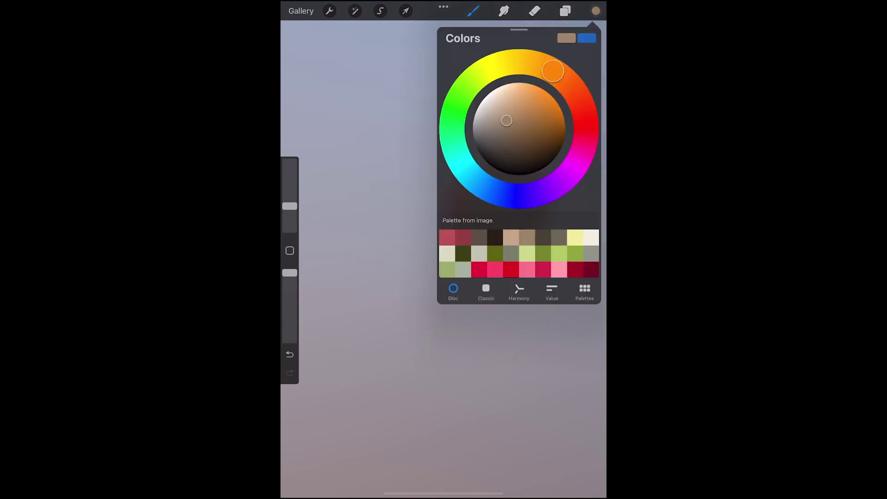
pyautogui.click(527, 269)
pyautogui.click(473, 10)
pyautogui.click(509, 339)
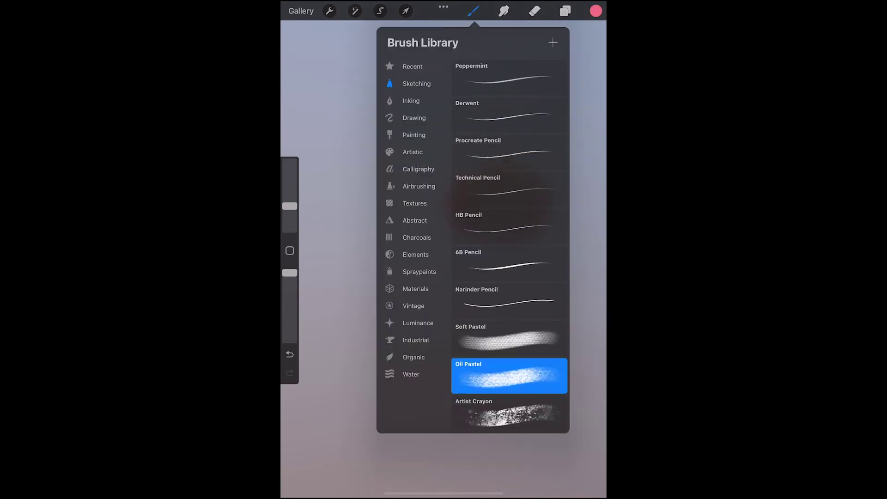
pyautogui.click(473, 11)
pyautogui.scroll(5, 471, 204)
pyautogui.click(596, 10)
pyautogui.click(473, 11)
# - Paint the inner areas of the meat's end faces pink inside the tan rims and show the bone mesh again
pyautogui.moveTo(455, 198)
pyautogui.mouseDown()
pyautogui.moveTo(433, 225)
pyautogui.moveTo(513, 199)
pyautogui.mouseUp()
pyautogui.moveTo(462, 185)
pyautogui.mouseDown(button='middle')
pyautogui.moveTo(434, 296)
pyautogui.moveTo(425, 231)
pyautogui.moveTo(451, 258)
pyautogui.mouseUp(button='middle')
pyautogui.moveTo(450, 153)
pyautogui.mouseDown()
pyautogui.moveTo(453, 185)
pyautogui.moveTo(398, 240)
pyautogui.moveTo(453, 56)
pyautogui.mouseUp()
pyautogui.scroll(-5, 443, 204)
pyautogui.moveTo(463, 203)
pyautogui.mouseDown(button='middle')
pyautogui.moveTo(430, 240)
pyautogui.moveTo(370, 259)
pyautogui.moveTo(402, 278)
pyautogui.mouseUp(button='middle')
pyautogui.moveTo(462, 185); pyautogui.dragTo(480, 175)
pyautogui.click(596, 10)
pyautogui.click(565, 11)
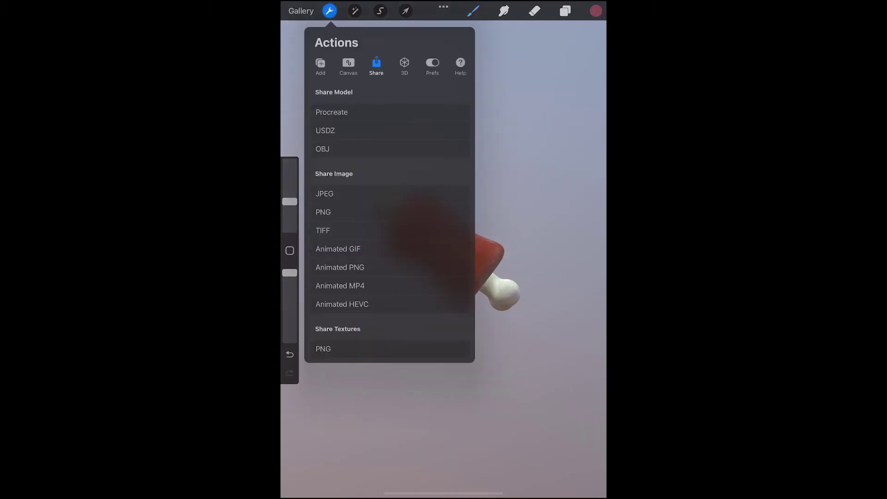
# - Export the painted model as OBJ to Files and open the saved Meat_Bone_with_UV_Maps folder under On My iPad in the Files app
pyautogui.click(390, 149)
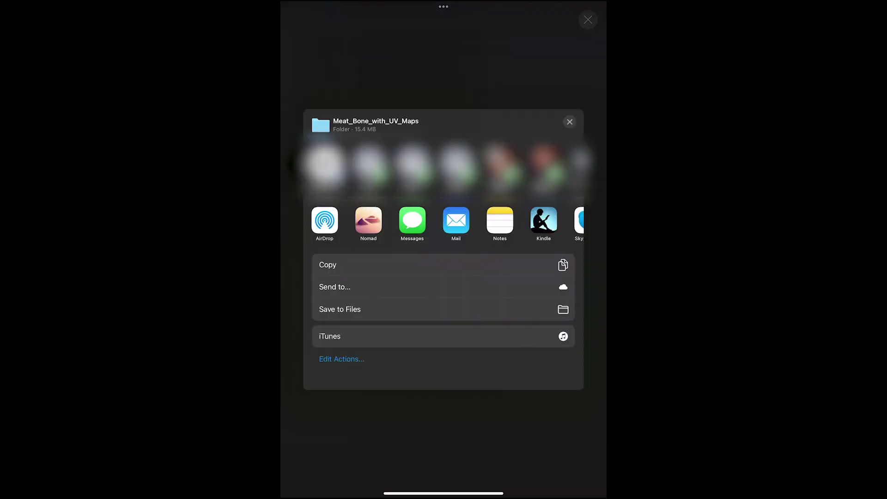
pyautogui.click(346, 307)
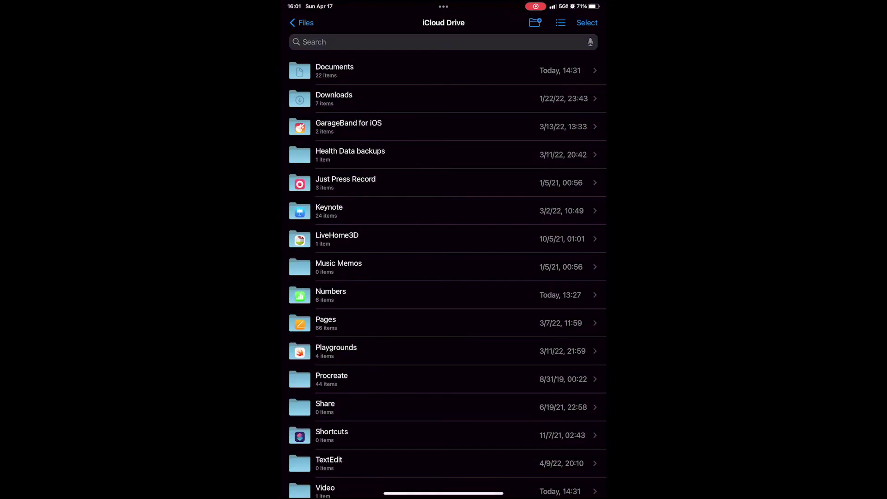
pyautogui.click(302, 22)
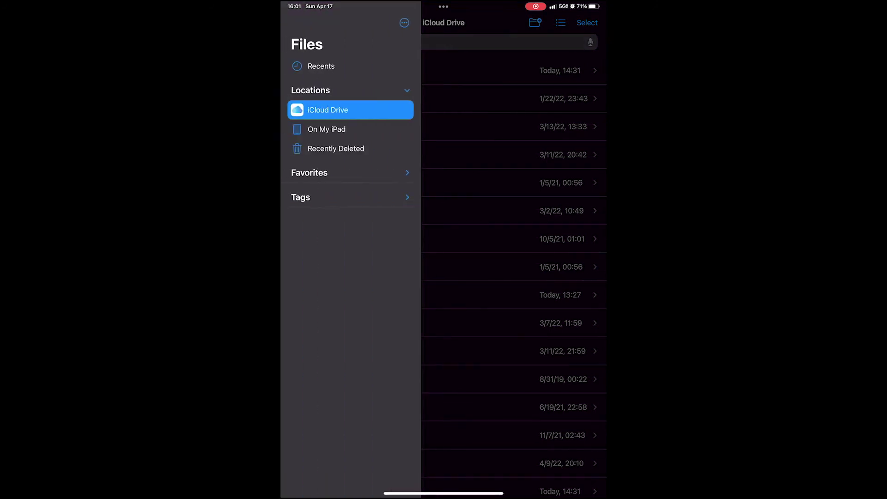
pyautogui.click(317, 127)
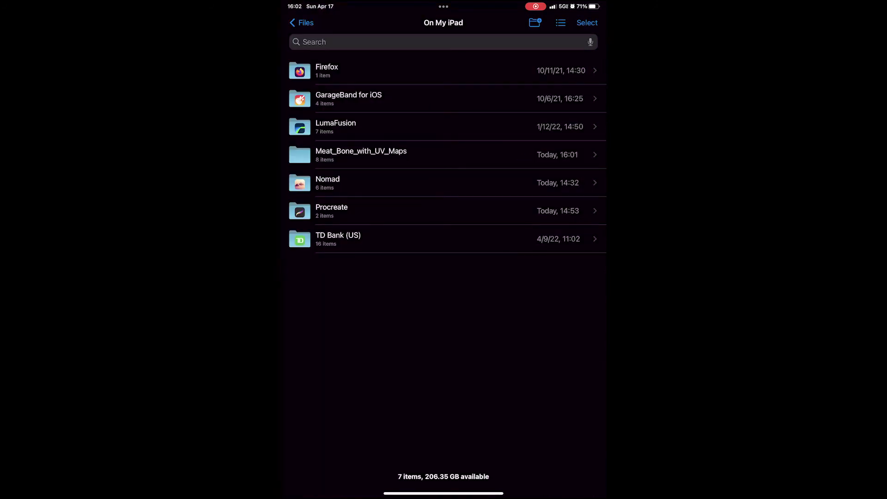
pyautogui.click(298, 155)
# - Select all six texture images, the MTL file and the model file in the Meat_Bone_with_UV_Maps folder
pyautogui.click(587, 22)
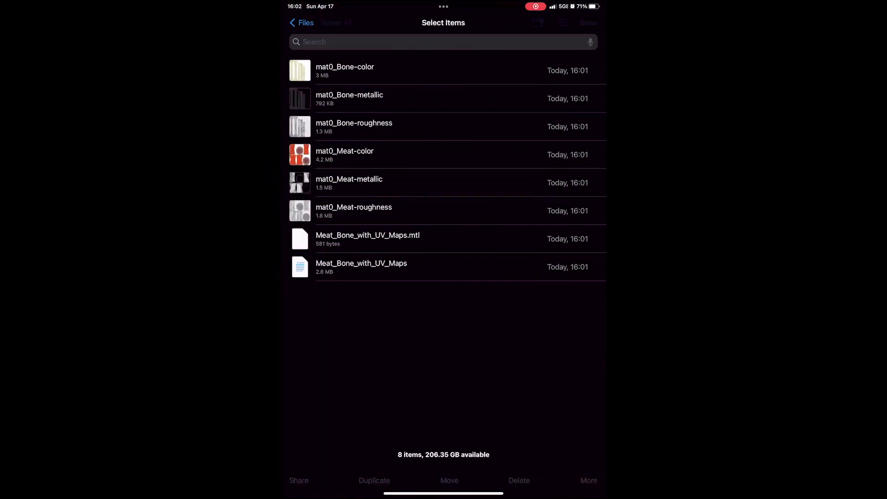
pyautogui.click(294, 70)
pyautogui.click(294, 99)
pyautogui.click(294, 127)
pyautogui.click(295, 155)
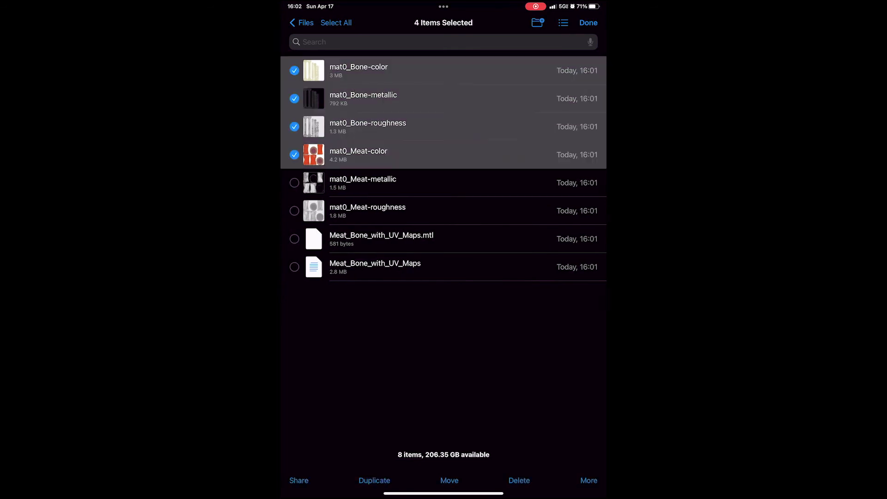
pyautogui.click(294, 183)
pyautogui.click(294, 211)
pyautogui.click(294, 239)
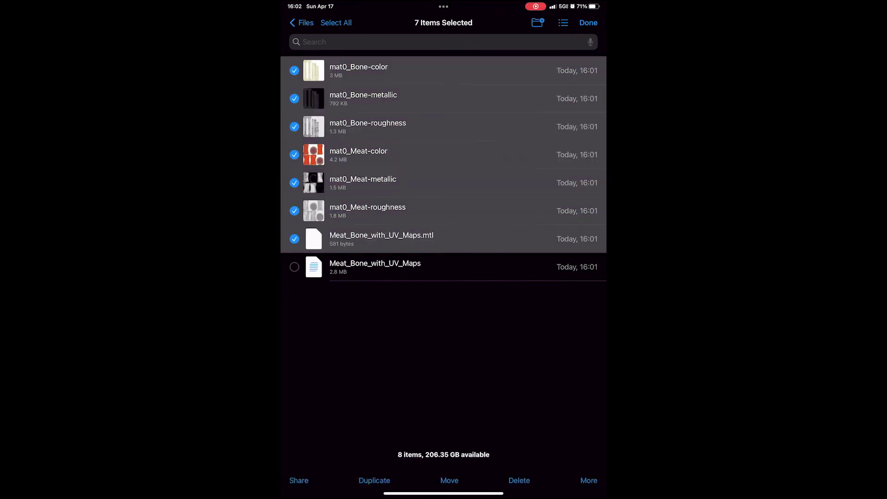
pyautogui.click(294, 267)
# - Share the selected files by email and fill in the recipient's address
pyautogui.click(299, 480)
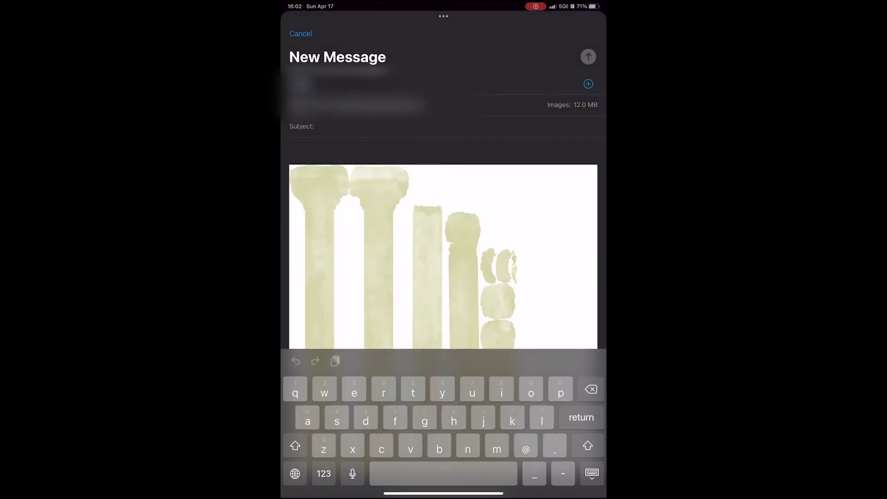
pyautogui.write('s')
pyautogui.click(360, 132)
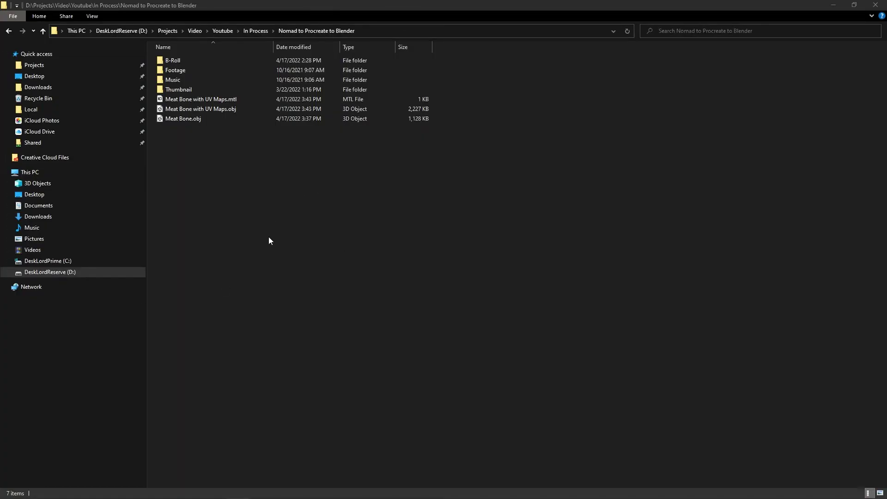
# - In File Explorer on the computer, create a folder named Meat Bone Final in Nomad to Procreate to Blender and open it
pyautogui.rightClick(269, 237)
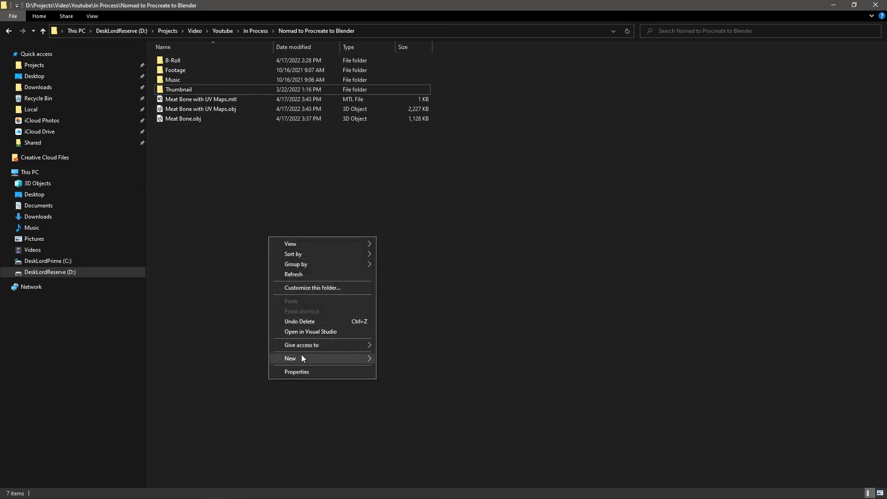
pyautogui.moveTo(302, 359)
pyautogui.click(418, 359)
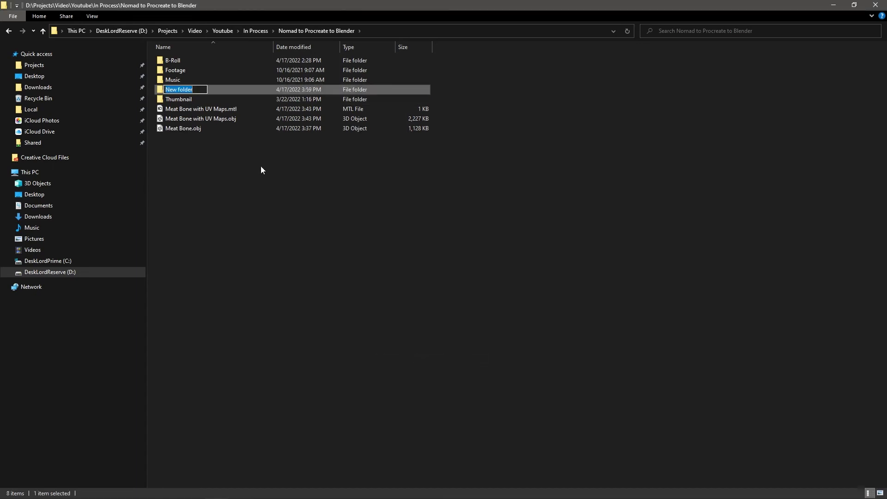
pyautogui.write('Meat Bone Final')
pyautogui.press('Return')
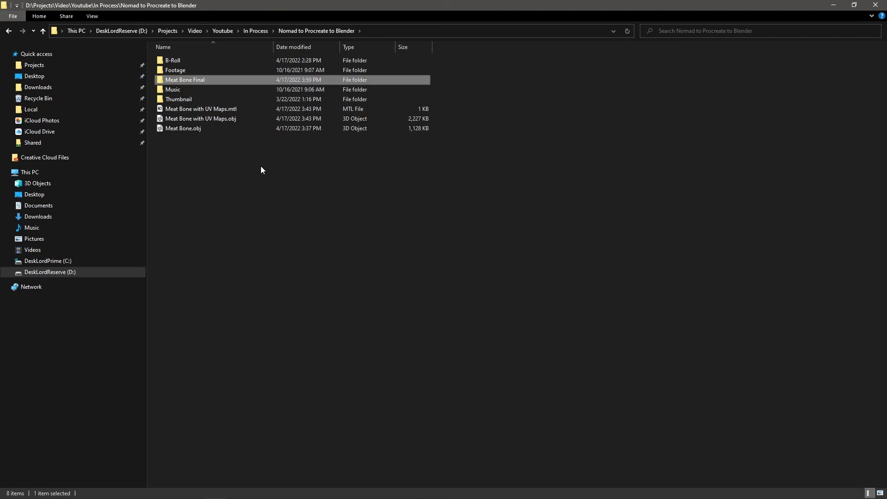
pyautogui.press('Return')
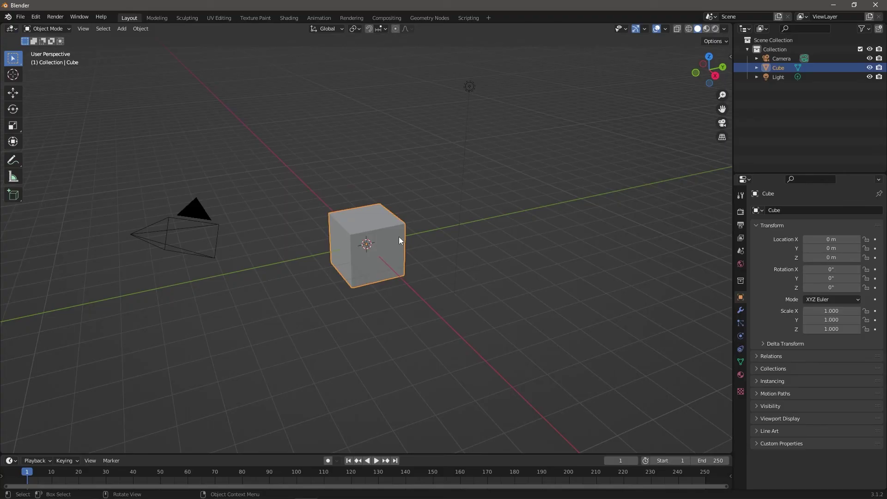
# - In Blender, delete the default cube and import the Meat_Bone_with_UV_Maps OBJ from the Meat Bone Final folder
pyautogui.press('Delete')
pyautogui.click(20, 16)
pyautogui.moveTo(63, 138)
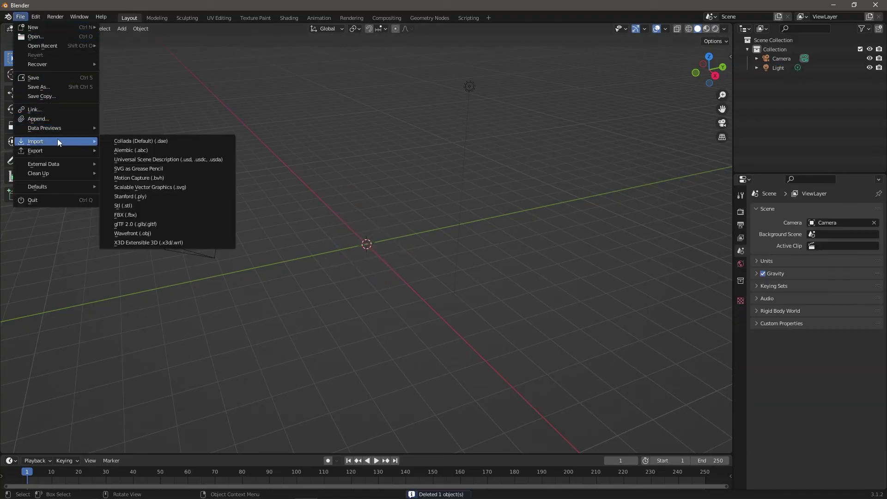
pyautogui.click(157, 232)
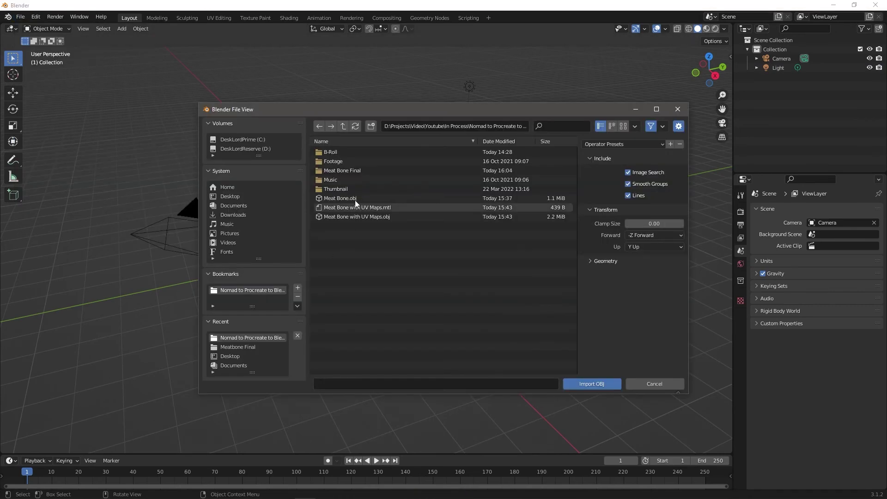
pyautogui.doubleClick(349, 170)
pyautogui.click(362, 161)
pyautogui.click(596, 385)
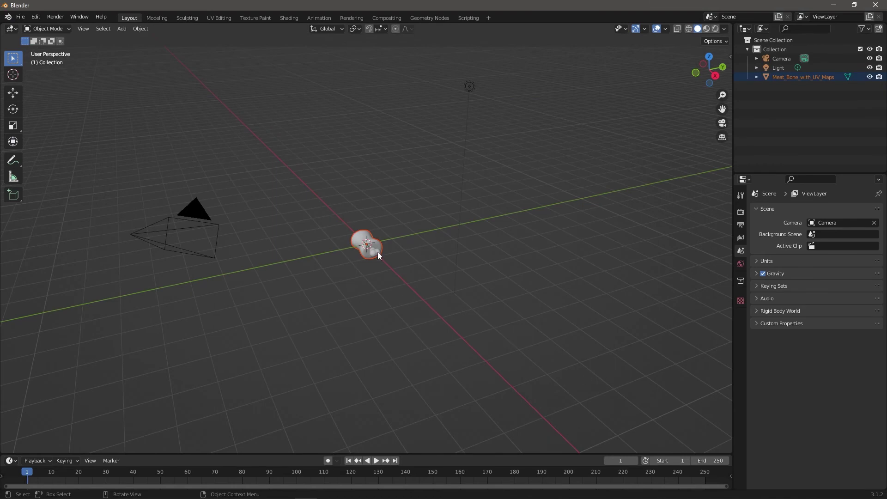
# - Switch the viewport to rendered shading to display the painted textures on the imported meat bone
pyautogui.scroll(10, 382, 265)
pyautogui.moveTo(376, 268); pyautogui.dragTo(403, 271, button='middle')
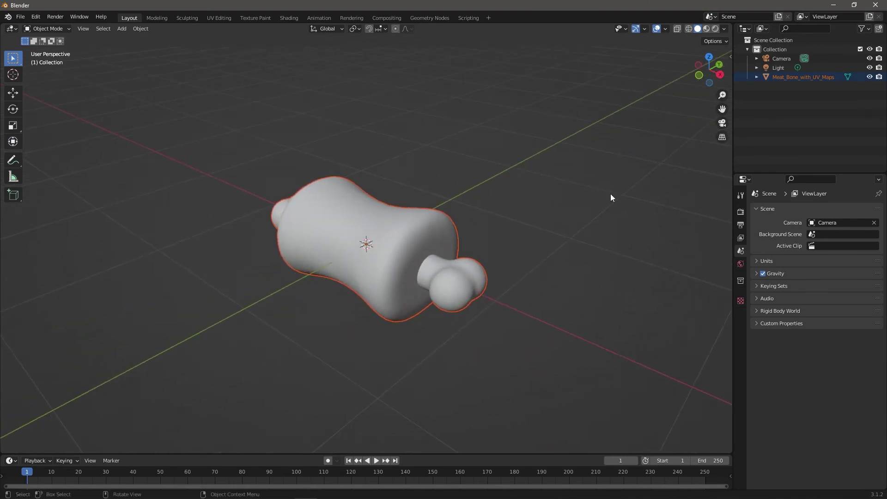
pyautogui.click(716, 29)
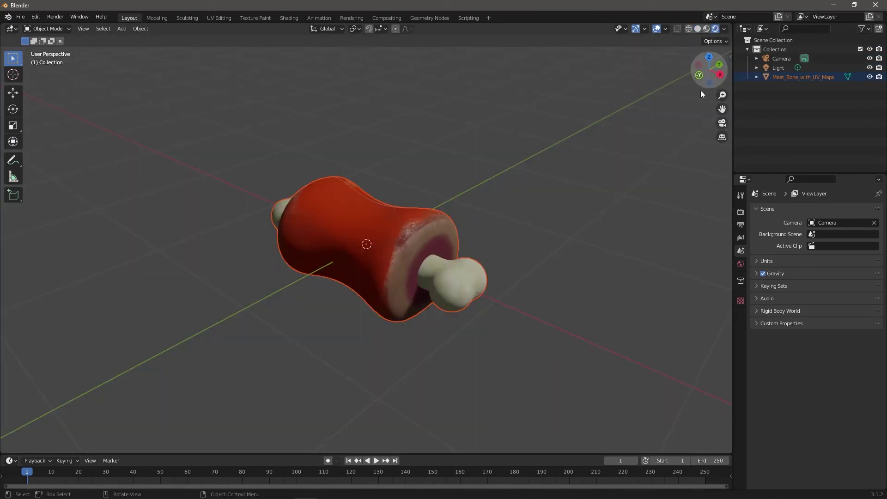
# - Enlarge the timeline area, turn it into a Shader Editor, and display the mat0_Meat material nodes of the imported meat bone
pyautogui.moveTo(515, 268); pyautogui.dragTo(85, 257, button='middle')
pyautogui.moveTo(148, 453); pyautogui.dragTo(153, 284)
pyautogui.click(10, 290)
pyautogui.click(29, 377)
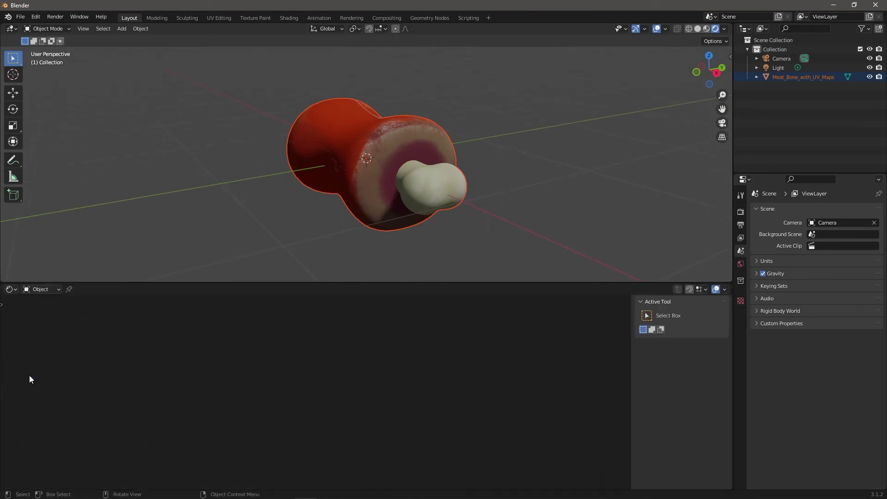
pyautogui.click(381, 170)
pyautogui.scroll(2, 263, 371)
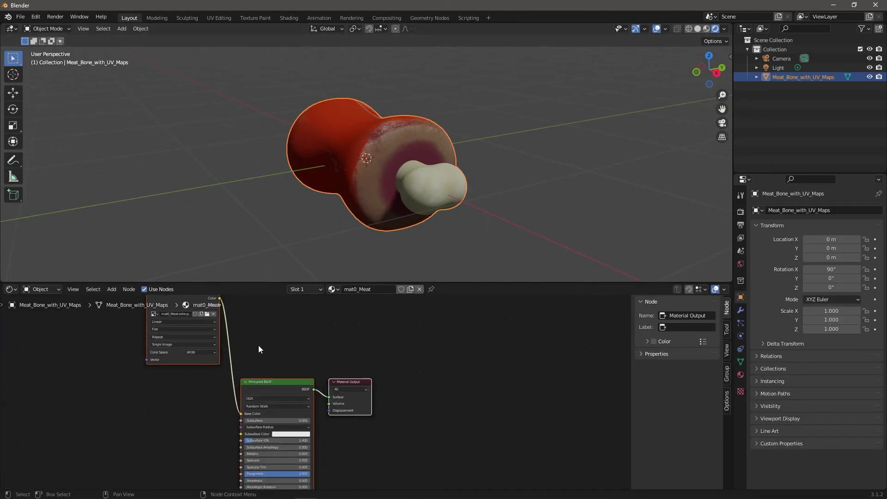
# - Move the mat0_Meat-color.png image node down, closer to the Principled BSDF node
pyautogui.moveTo(212, 353); pyautogui.dragTo(246, 317)
pyautogui.scroll(1, 342, 386)
pyautogui.scroll(7, 417, 189)
pyautogui.scroll(-2, 422, 206)
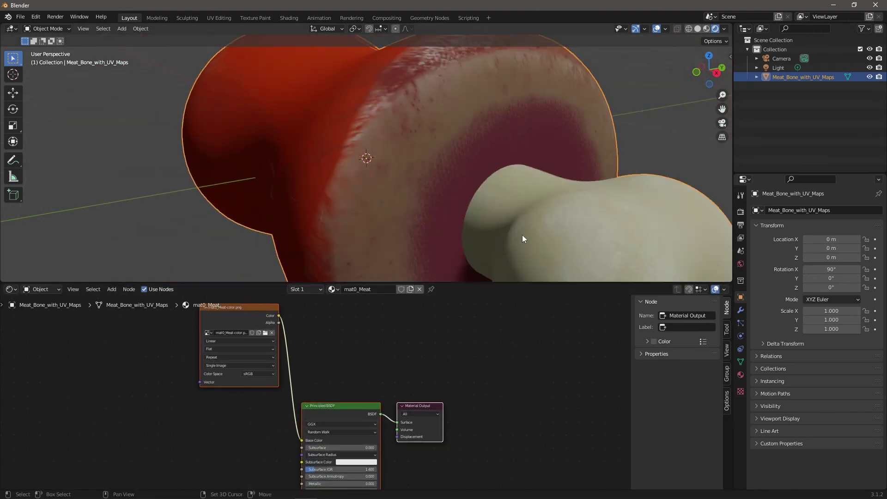
pyautogui.keyDown('shift'); pyautogui.moveTo(519, 233); pyautogui.dragTo(404, 200, button='middle'); pyautogui.keyUp('shift')
pyautogui.click(261, 309)
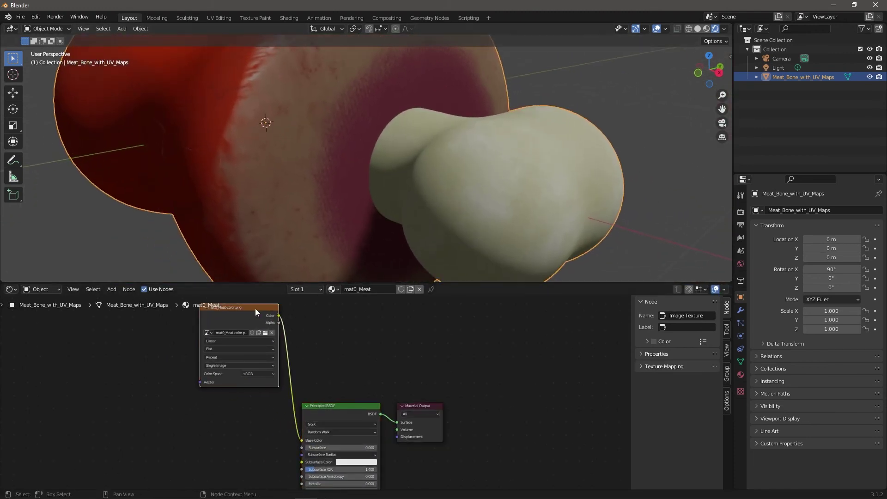
pyautogui.moveTo(255, 309); pyautogui.dragTo(234, 370)
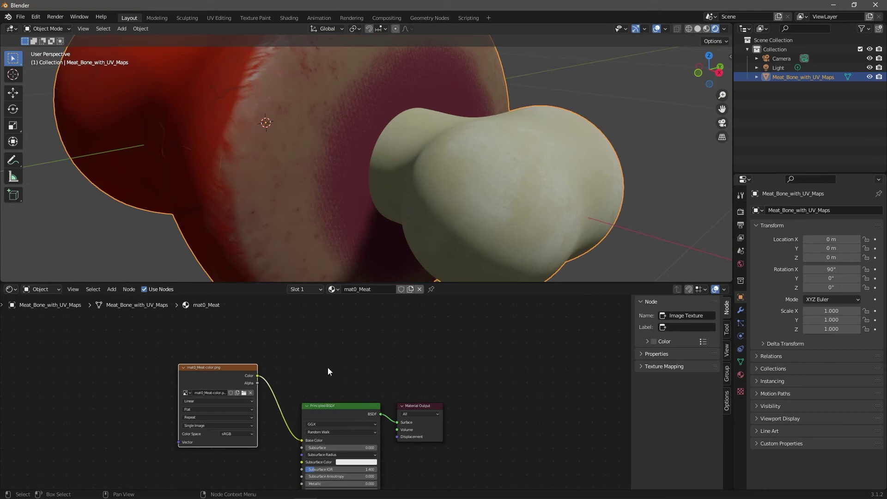
# - Look through the imported model's material slots, switching between the bone and meat materials
pyautogui.click(741, 375)
pyautogui.click(778, 221)
pyautogui.click(786, 213)
pyautogui.scroll(-5, 343, 187)
# - Separate the whole meat bone mesh into individual objects by material, and return to object mode with material preview shading
pyautogui.hotkey('ctrl', 'space')
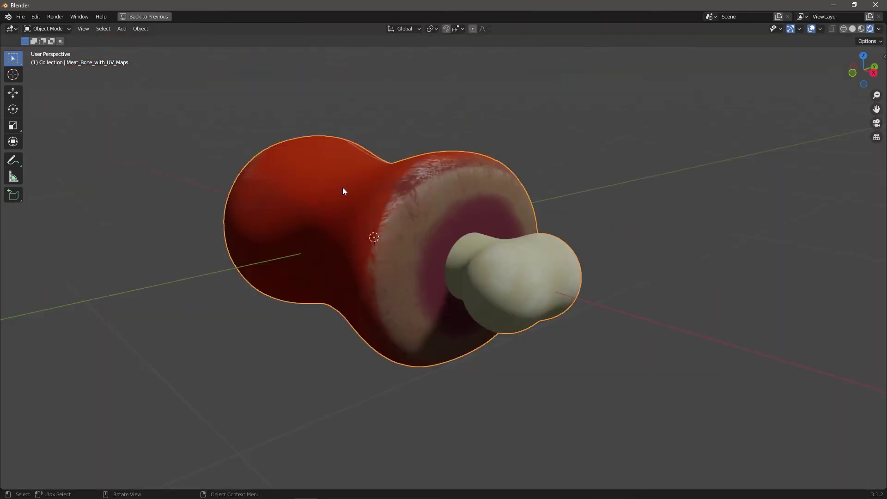
pyautogui.press('Tab')
pyautogui.moveTo(434, 246); pyautogui.dragTo(416, 267, button='middle')
pyautogui.click(843, 29)
pyautogui.moveTo(716, 132); pyautogui.dragTo(502, 207, button='middle')
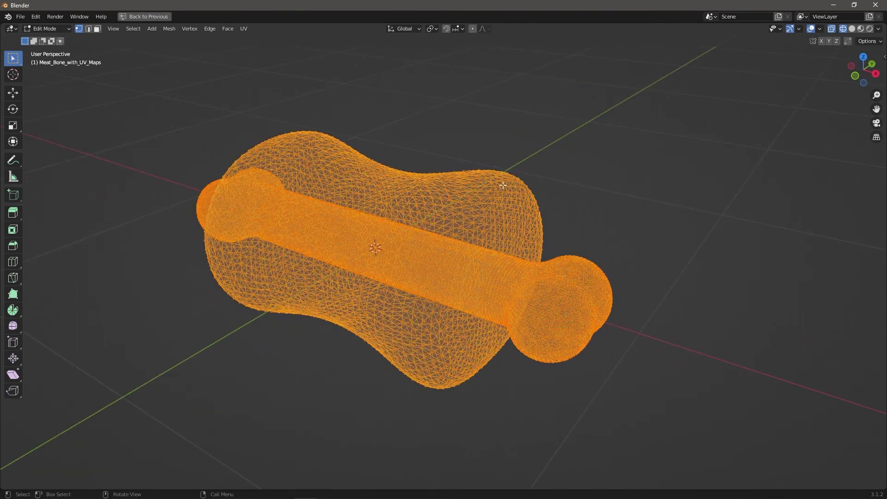
pyautogui.press('p')
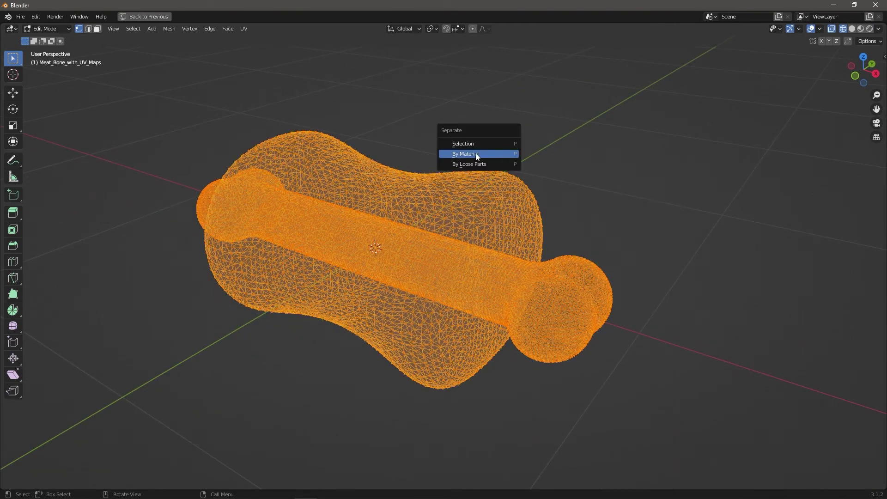
pyautogui.click(485, 154)
pyautogui.press('Tab')
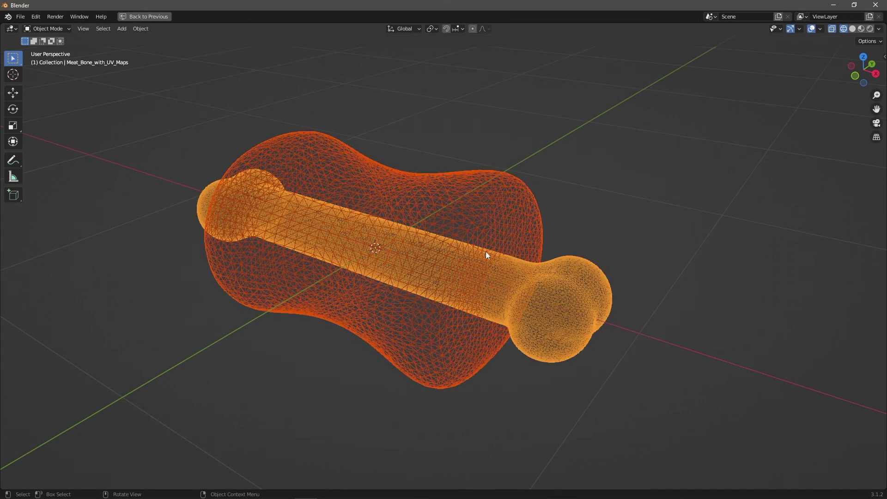
pyautogui.click(862, 29)
pyautogui.hotkey('ctrl', 'space')
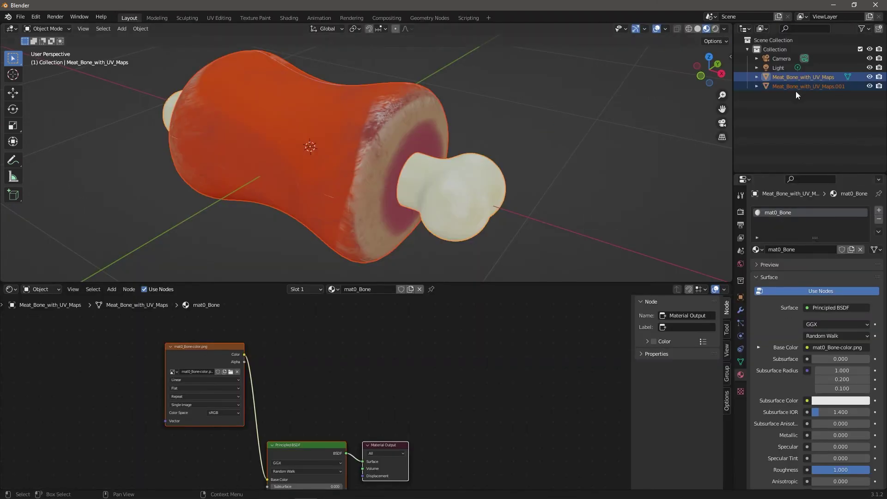
# - Select the separated meat object, switch the viewport to rendered shading, and enlarge the Shader Editor area
pyautogui.click(832, 86)
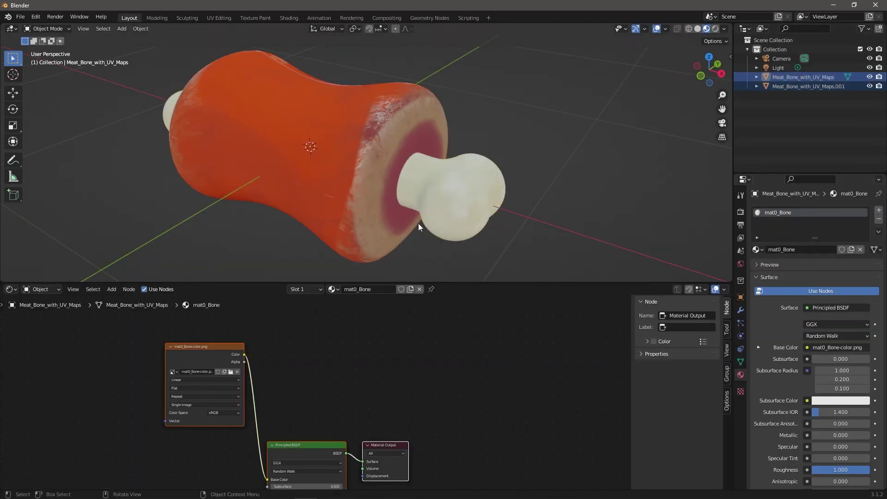
pyautogui.moveTo(362, 144); pyautogui.dragTo(384, 176, button='middle')
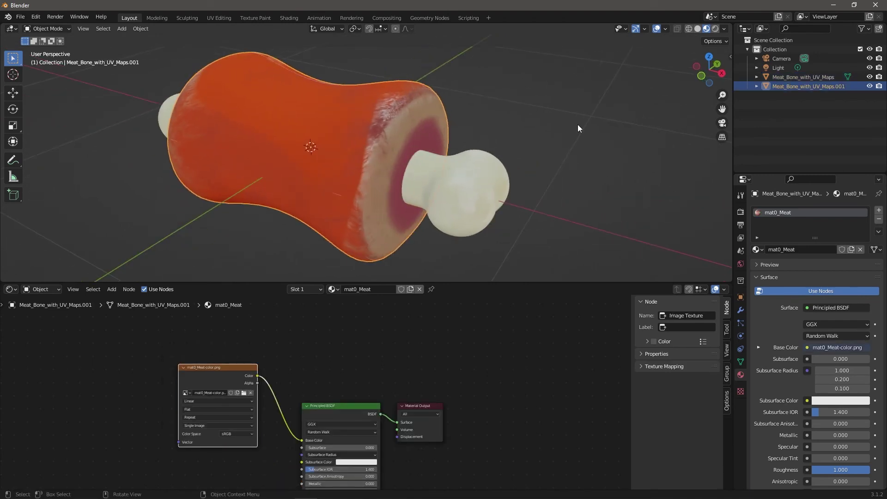
pyautogui.click(715, 28)
pyautogui.moveTo(366, 207); pyautogui.dragTo(362, 195, button='middle')
pyautogui.moveTo(344, 383); pyautogui.dragTo(350, 329, button='middle')
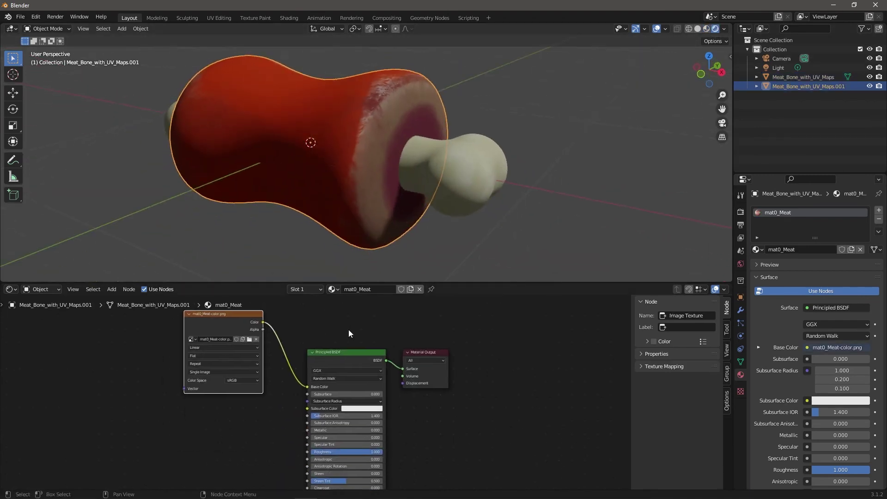
pyautogui.moveTo(356, 283); pyautogui.dragTo(356, 206)
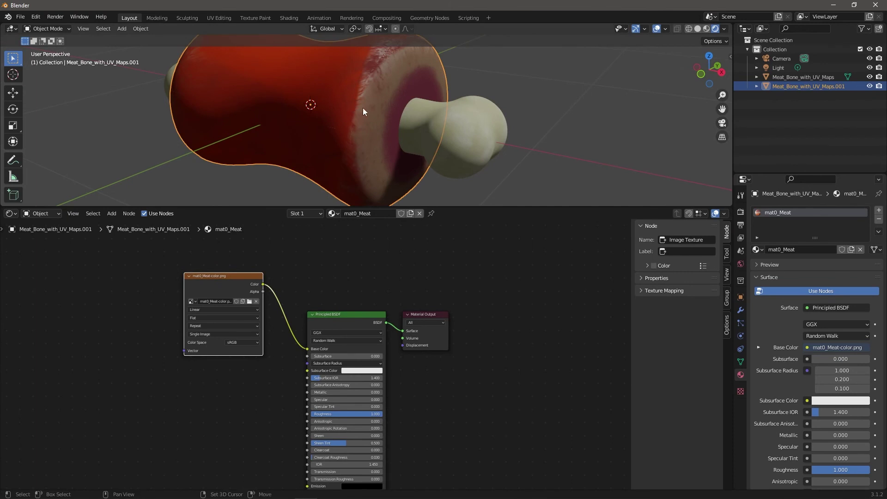
# - Add an Image Texture node whose Color output feeds the Metallic input of the meat's Principled BSDF
pyautogui.keyDown('shift'); pyautogui.moveTo(362, 107); pyautogui.dragTo(415, 158, button='middle'); pyautogui.keyUp('shift')
pyautogui.scroll(2, 360, 154)
pyautogui.scroll(2, 309, 379)
pyautogui.moveTo(303, 410); pyautogui.dragTo(191, 411)
pyautogui.write('image')
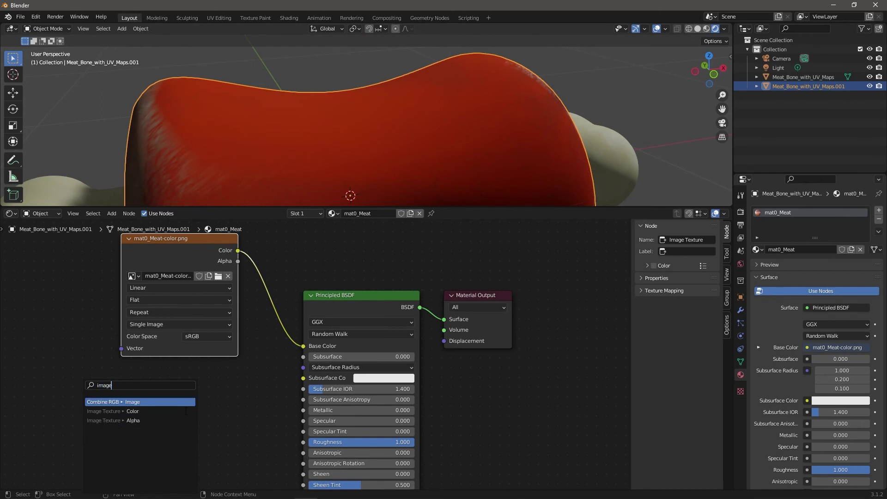
pyautogui.click(186, 411)
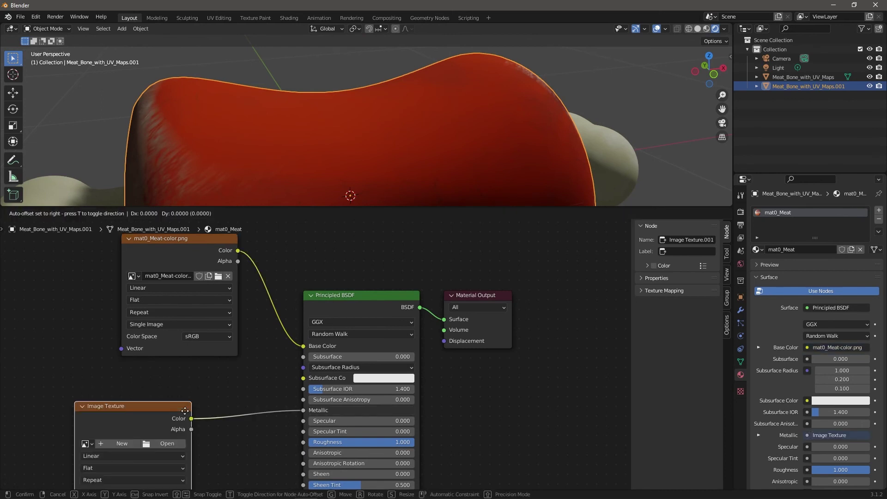
pyautogui.click(154, 365)
# - Load mat0_Meat-metallic.png from the Meat Bone Final folder into the new Image Texture node
pyautogui.click(136, 398)
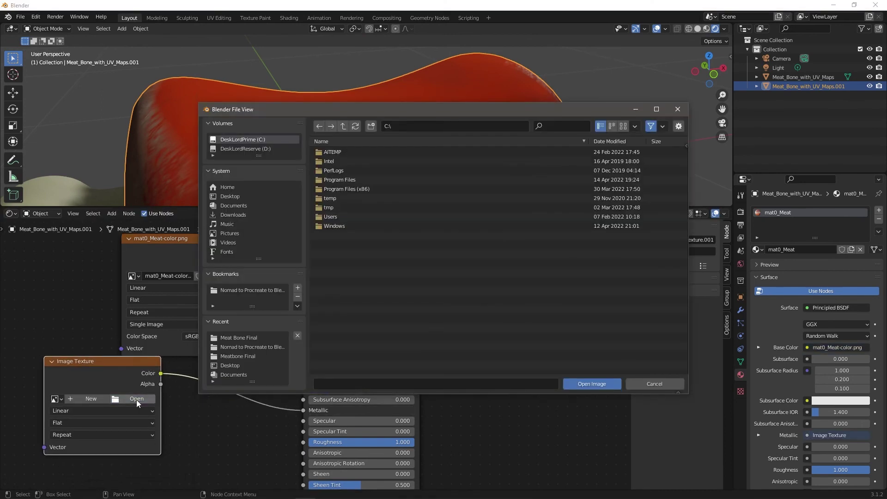
pyautogui.click(235, 290)
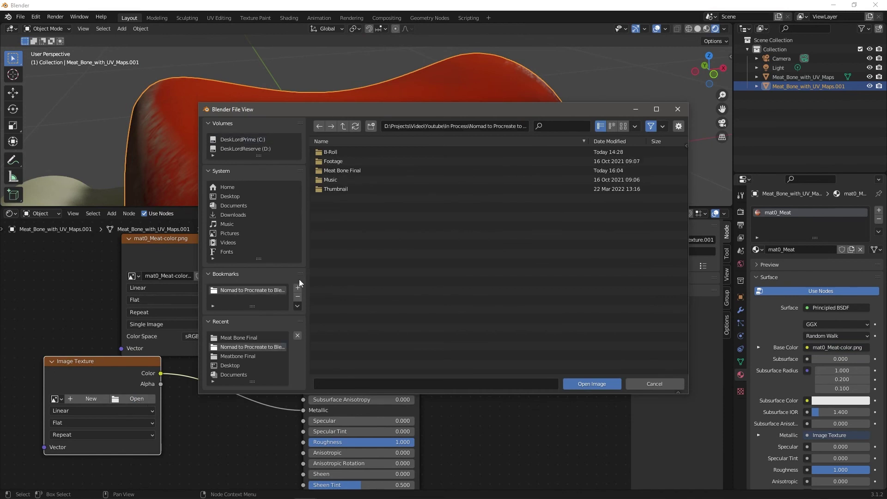
pyautogui.doubleClick(344, 169)
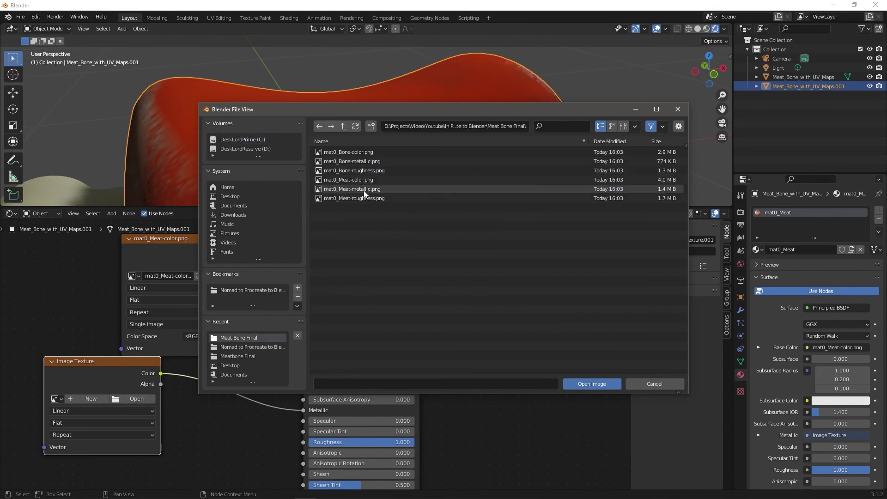
pyautogui.click(364, 190)
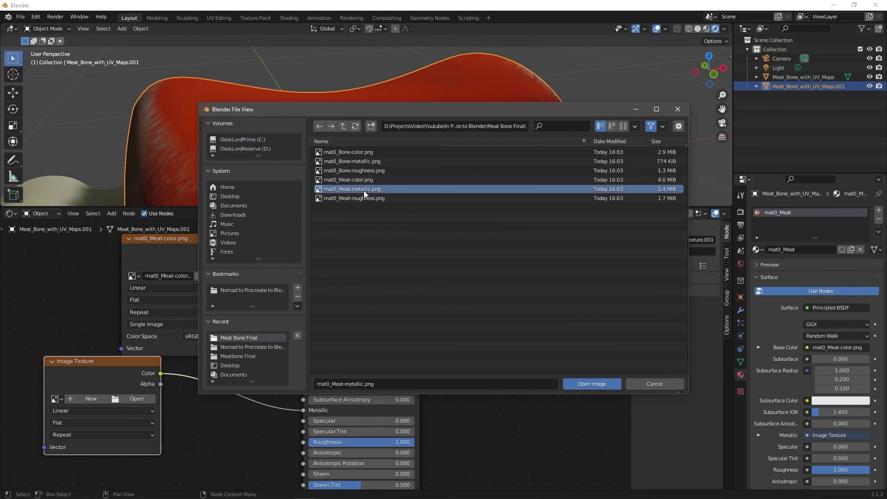
pyautogui.click(588, 385)
# - Add an Image Texture node feeding the meat's Roughness input and load mat0_Meat-roughness.png into it
pyautogui.moveTo(351, 199); pyautogui.dragTo(434, 162, button='middle')
pyautogui.moveTo(303, 442); pyautogui.dragTo(222, 428)
pyautogui.write('image')
pyautogui.press('Return')
pyautogui.click(207, 418)
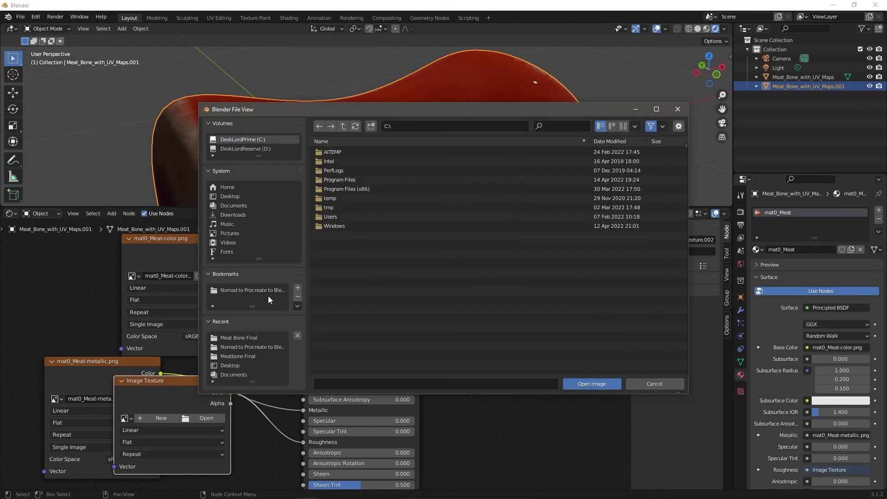
pyautogui.click(250, 347)
pyautogui.doubleClick(359, 169)
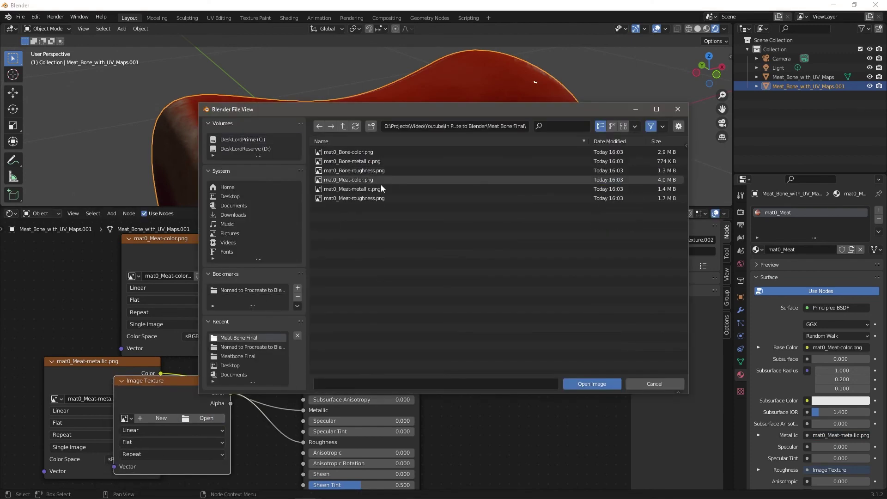
pyautogui.doubleClick(353, 198)
# - Select the bone object and add an Image Texture node connected to its Principled BSDF Metallic input
pyautogui.moveTo(426, 175); pyautogui.dragTo(360, 148, button='middle')
pyautogui.scroll(-3, 360, 148)
pyautogui.click(455, 176)
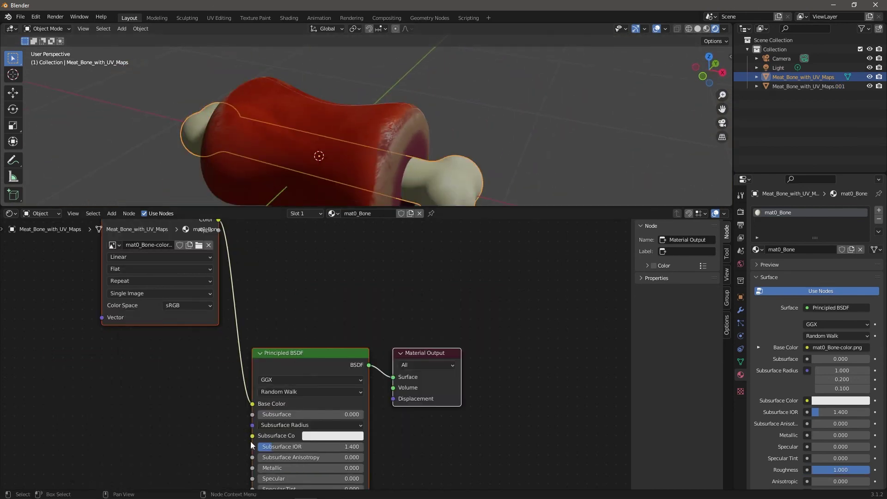
pyautogui.moveTo(252, 467); pyautogui.dragTo(120, 408)
pyautogui.write('image')
pyautogui.press('Return')
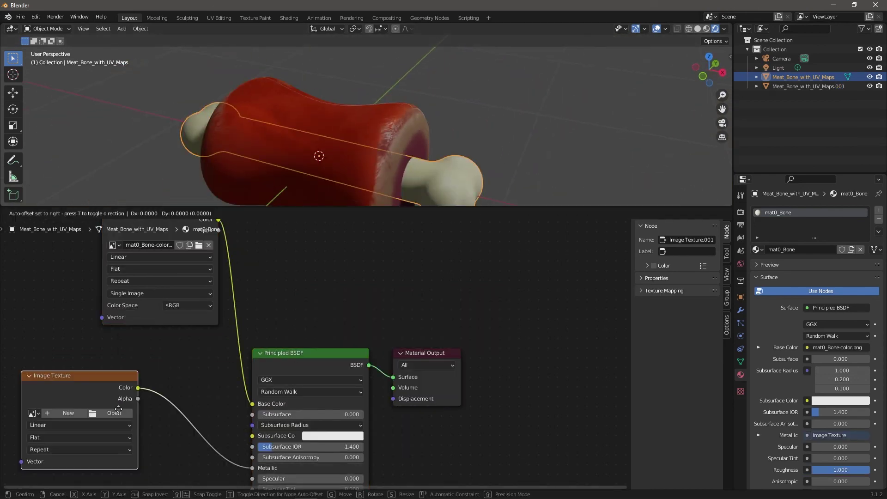
pyautogui.click(118, 409)
# - Load mat0_Bone-metallic.png from the Meat Bone Final folder into the bone's new image node and move the node higher
pyautogui.click(114, 413)
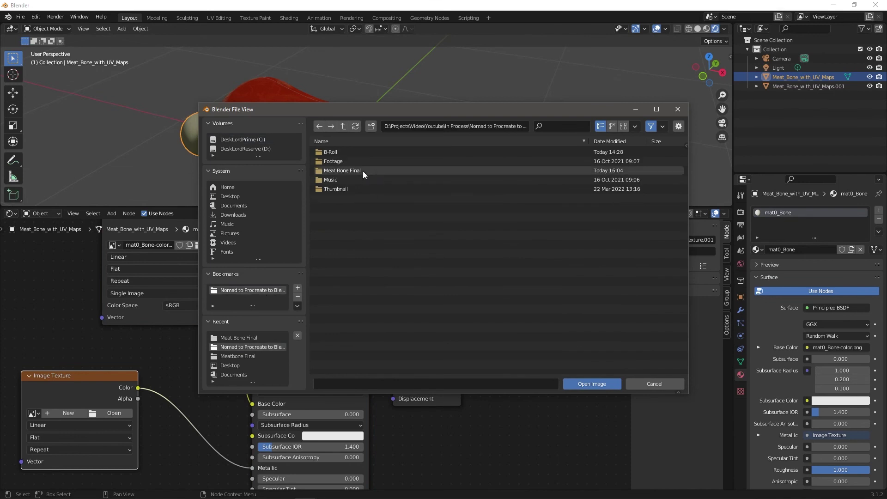
pyautogui.doubleClick(362, 171)
pyautogui.doubleClick(342, 161)
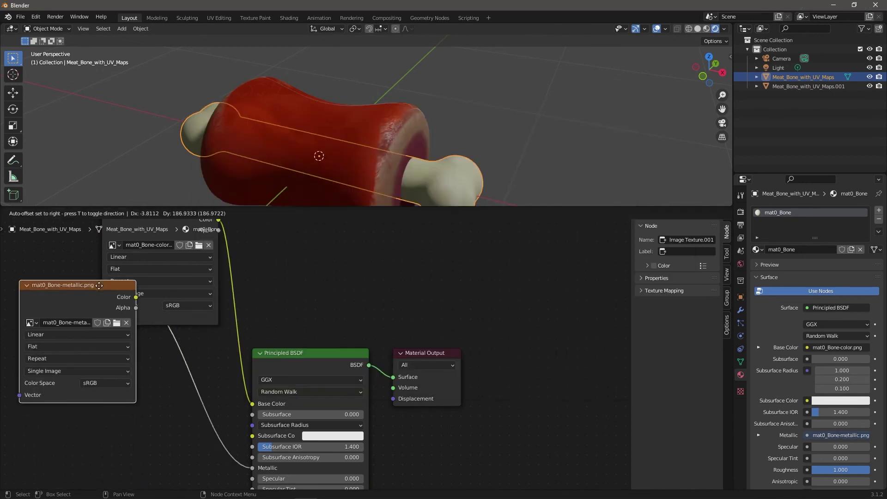
pyautogui.moveTo(99, 285); pyautogui.dragTo(99, 286)
# - Add an Image Texture node feeding the bone's Roughness input and load mat0_Bone-roughness.png into it
pyautogui.moveTo(227, 396); pyautogui.dragTo(228, 329, button='middle')
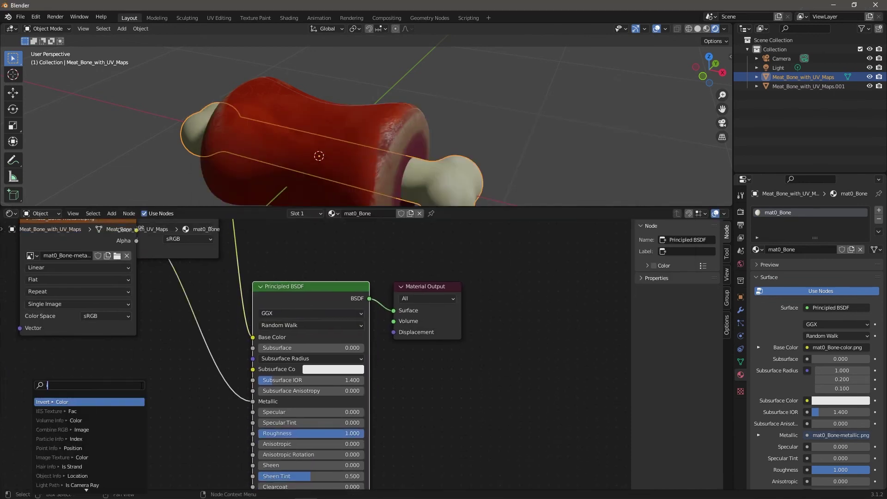
pyautogui.press('Return')
pyautogui.click(129, 390)
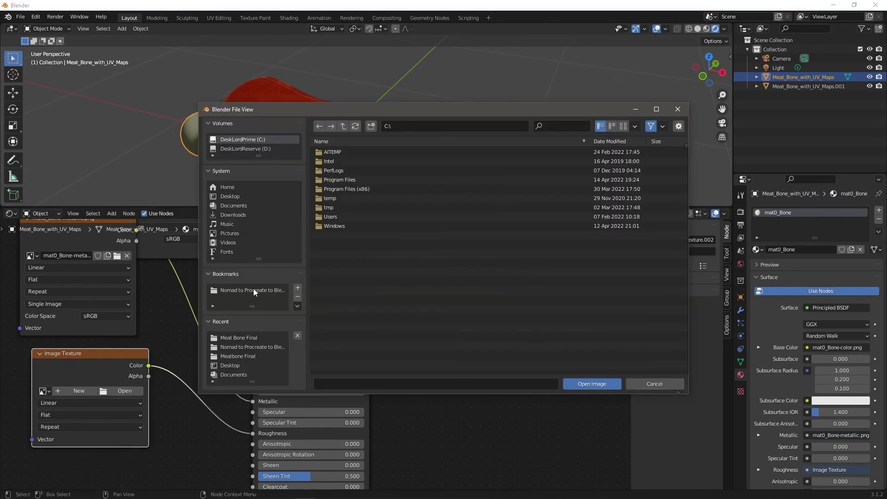
pyautogui.doubleClick(360, 171)
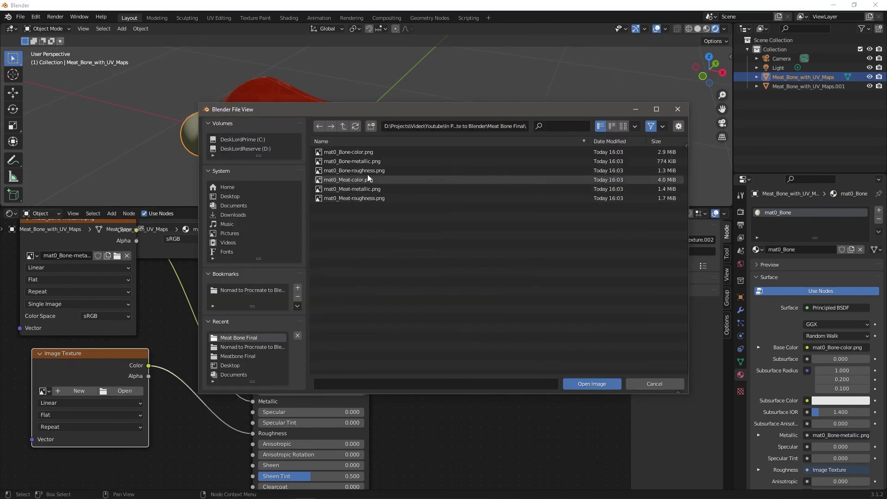
pyautogui.doubleClick(367, 173)
# - Maximize the 3D viewport, clear the selection, and inspect the fully textured meat bone from several angles
pyautogui.moveTo(403, 159); pyautogui.dragTo(356, 134, button='middle')
pyautogui.hotkey('ctrl', 'space')
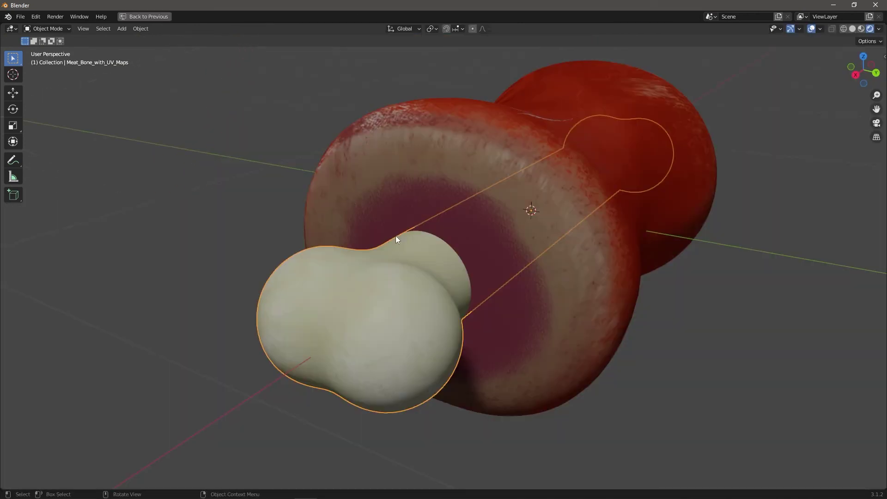
pyautogui.moveTo(394, 240); pyautogui.dragTo(574, 224, button='middle')
pyautogui.click(658, 198)
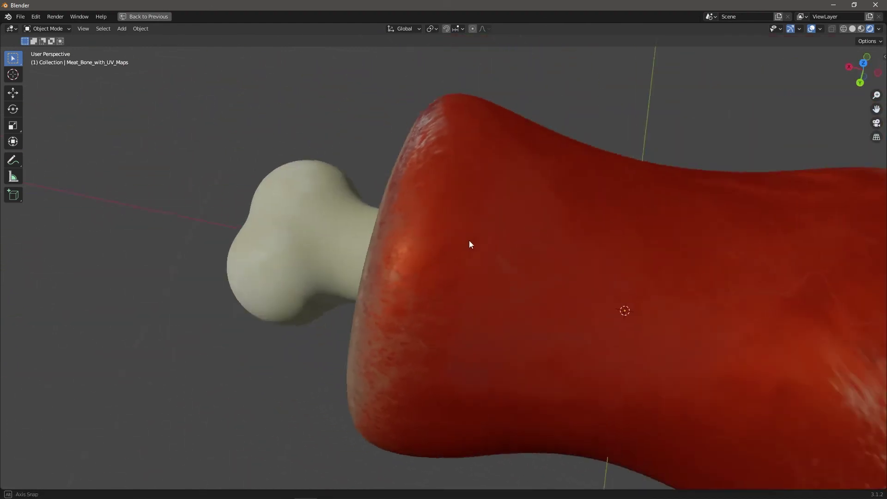